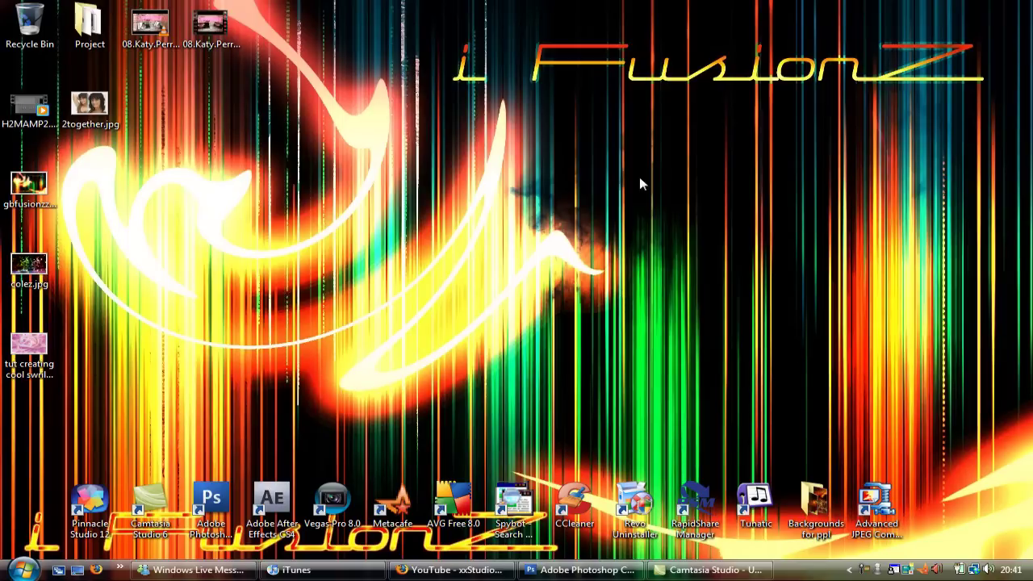
Set the swirl image as the desktop background, then deselect its icon.
right_click(40, 356)
left_click(121, 295)
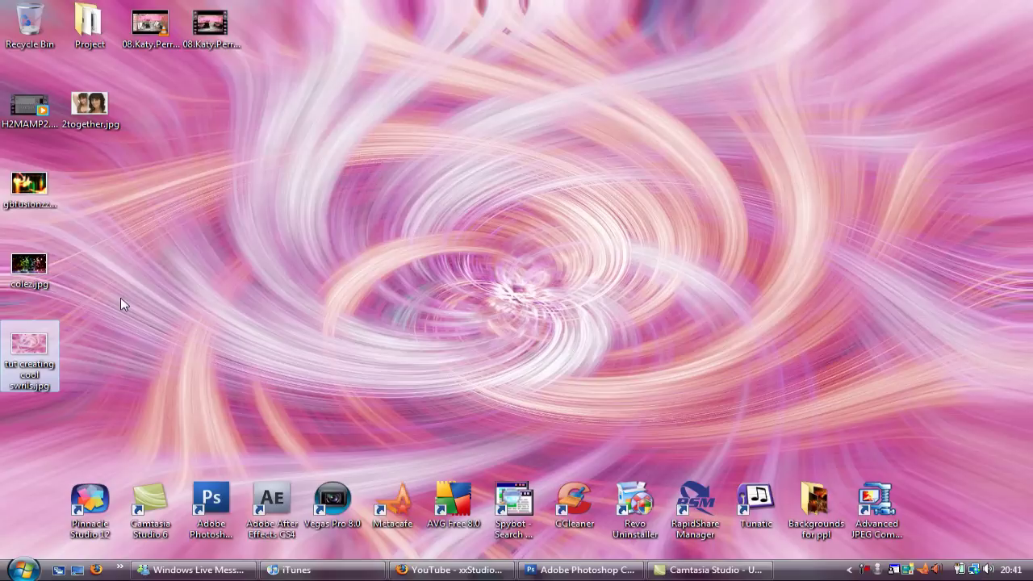
left_click(594, 236)
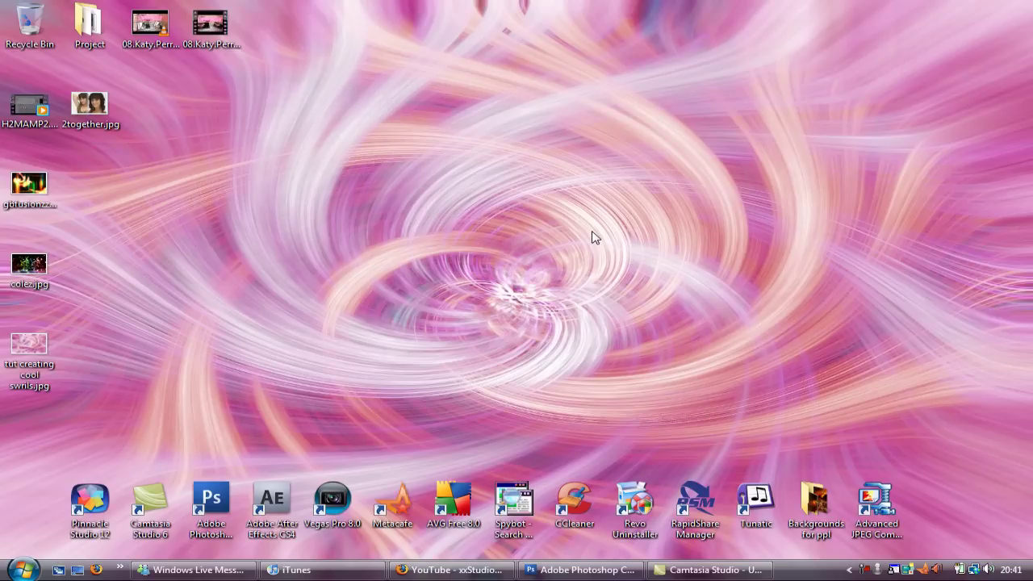
Make colez.jpg the desktop background and return to Photoshop.
right_click(36, 273)
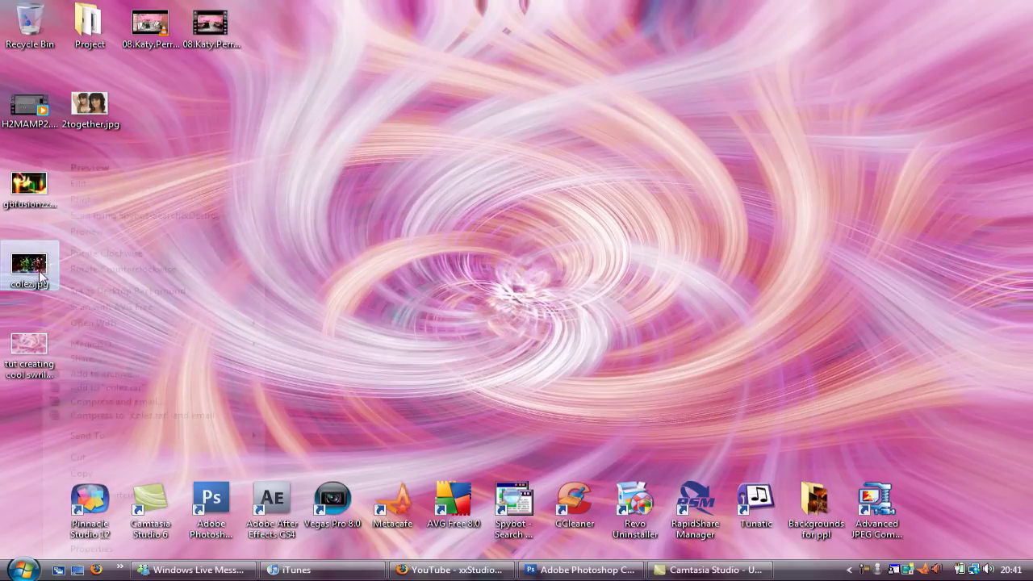
left_click(89, 292)
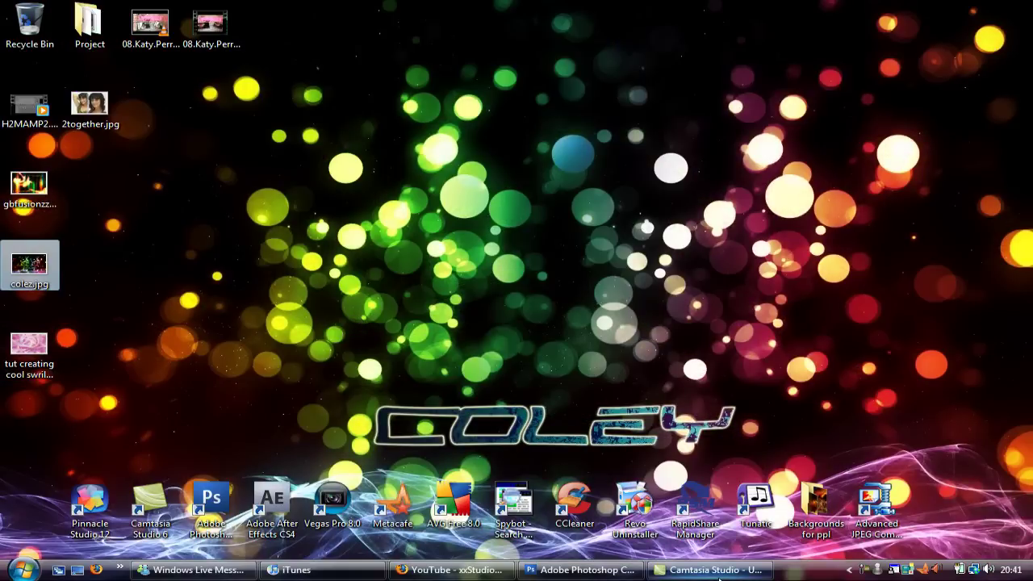
left_click(583, 570)
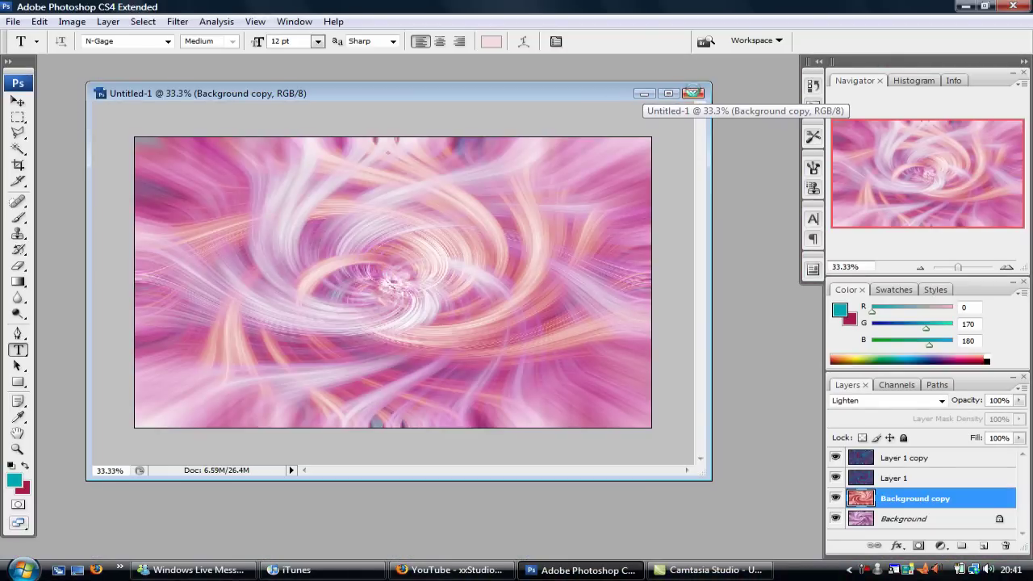
Close the swirl document without saving and create a new 1920×1200 document.
left_click(694, 93)
left_click(511, 221)
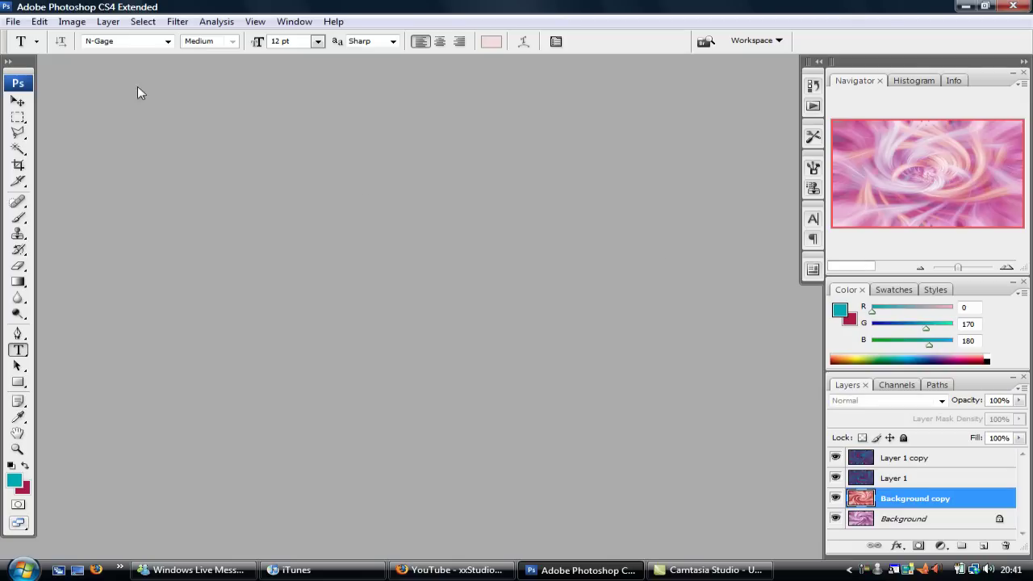
left_click(14, 22)
left_click(40, 39)
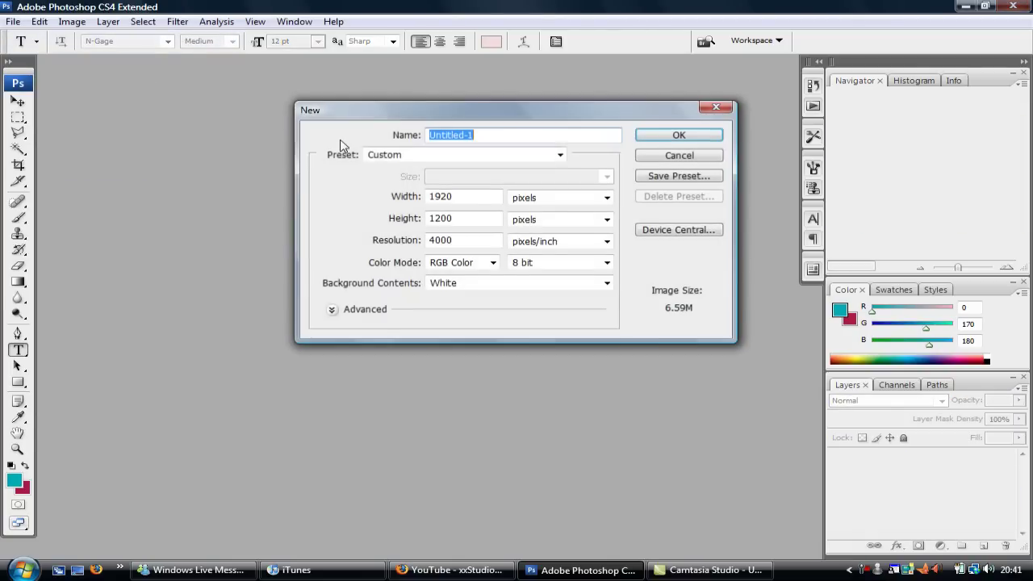
left_click(680, 136)
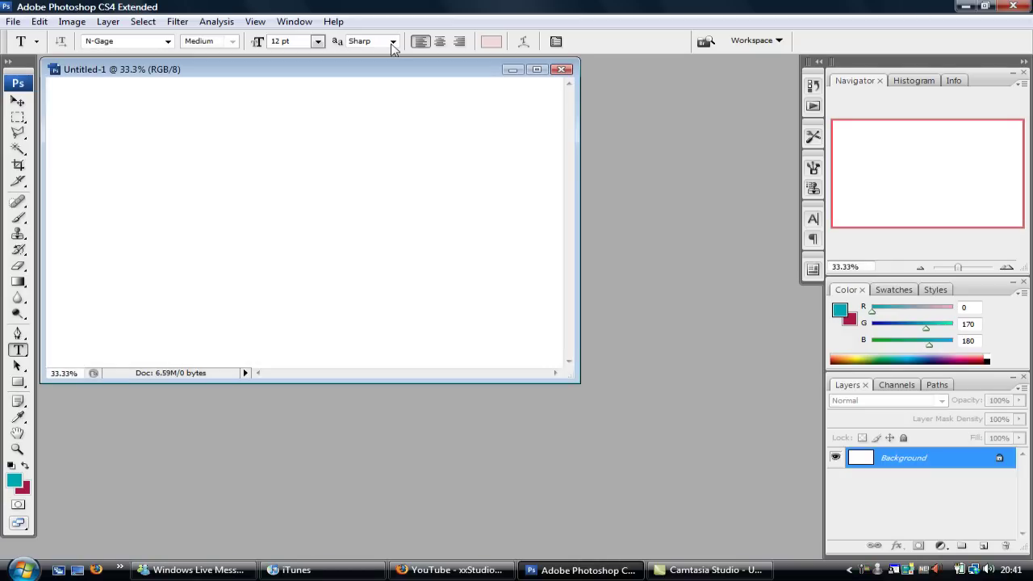
left_click_drag(388, 74, 504, 116)
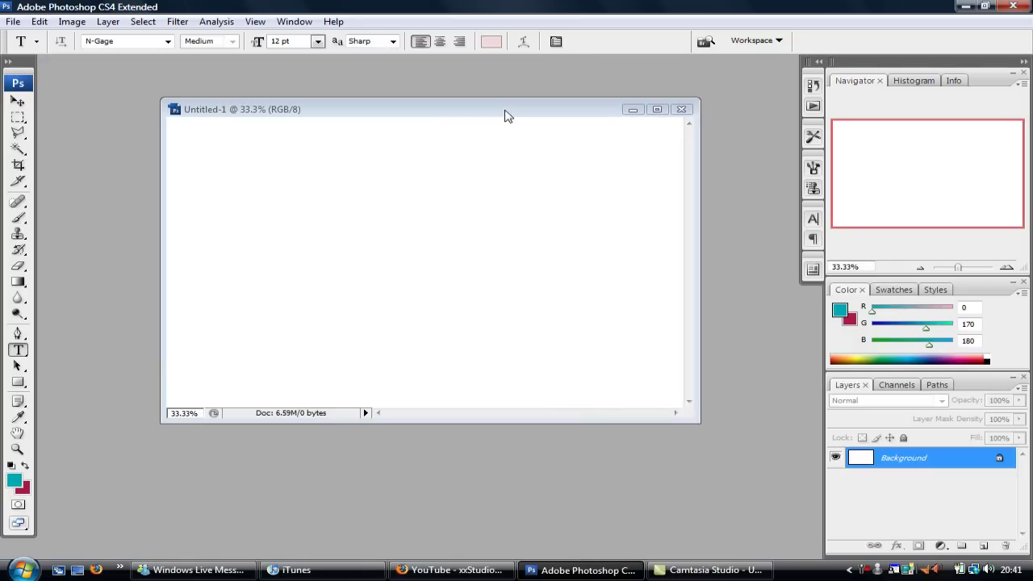
left_click_drag(699, 421, 713, 442)
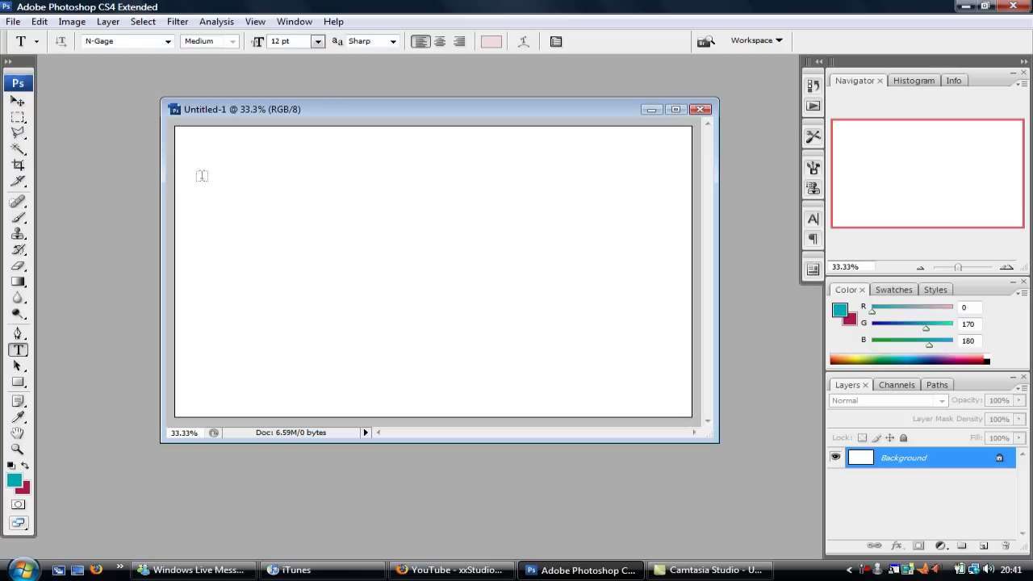
Fill the new canvas with Black using Edit > Fill.
left_click(40, 22)
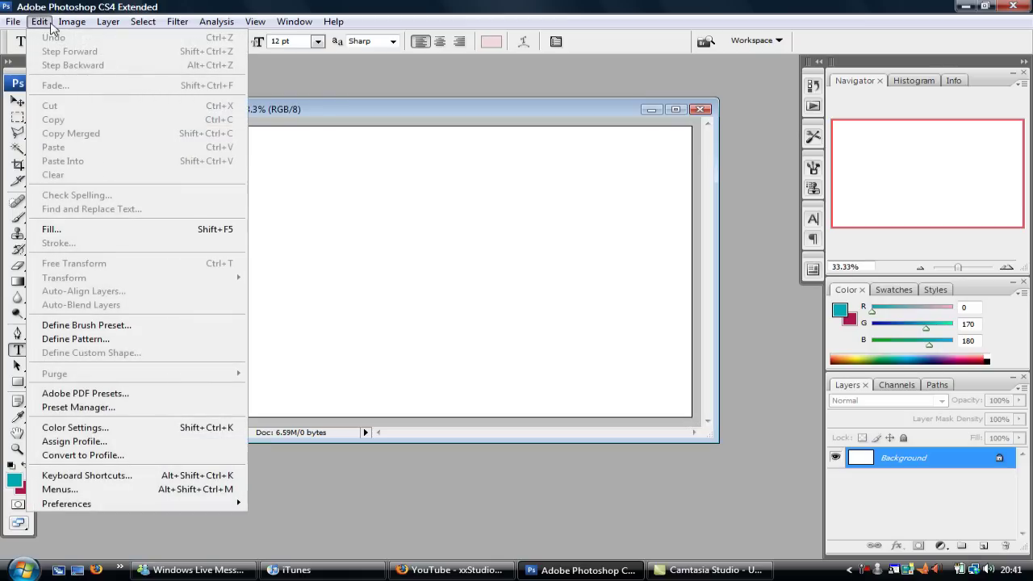
left_click(109, 230)
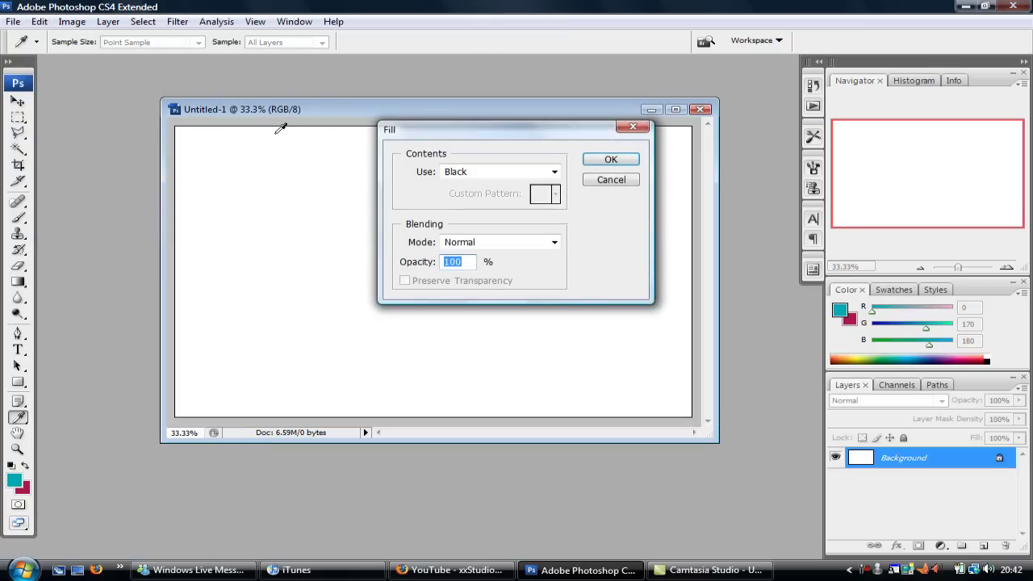
left_click(554, 172)
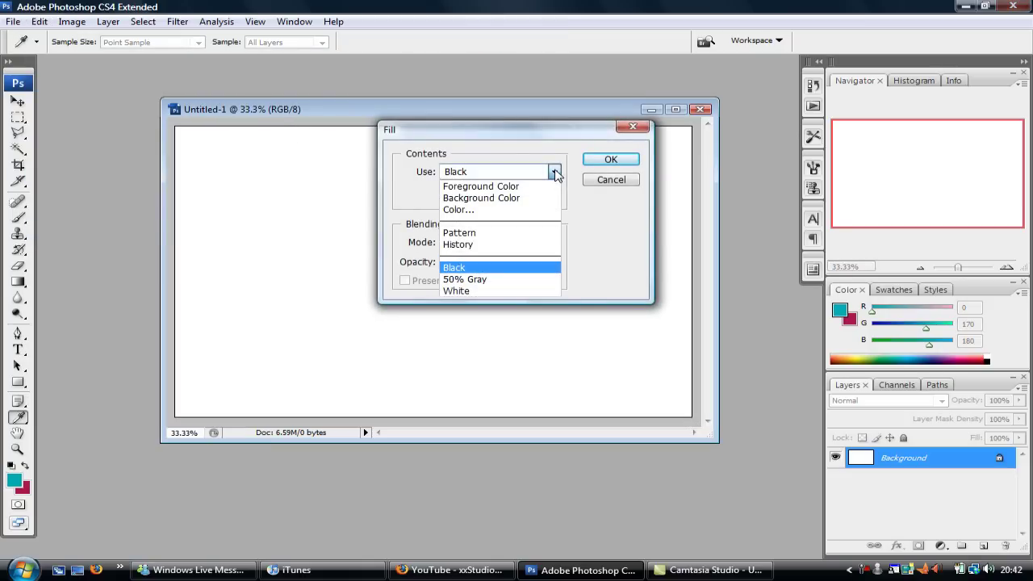
left_click(555, 173)
left_click(555, 174)
left_click(554, 172)
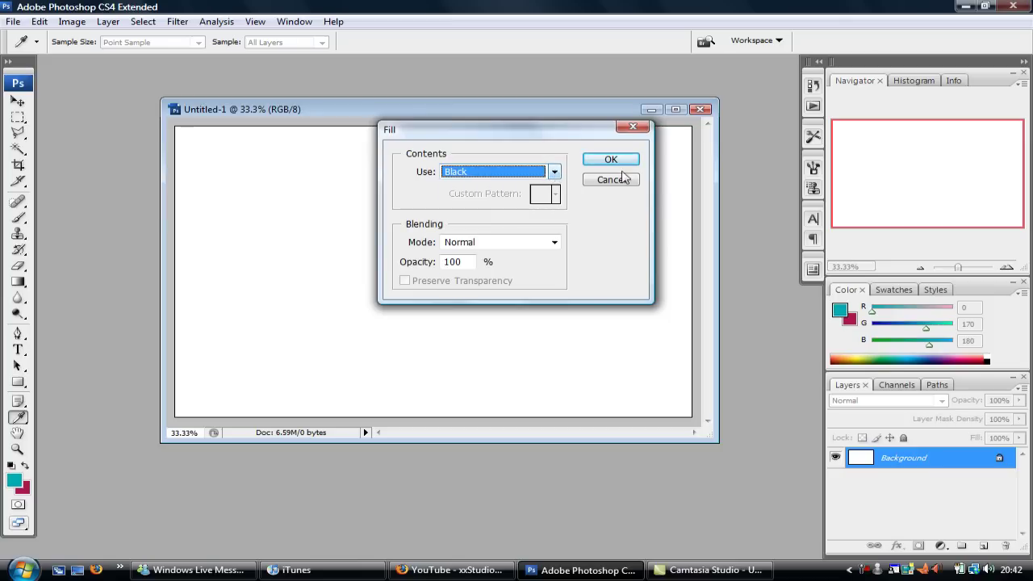
left_click(610, 160)
key("t")
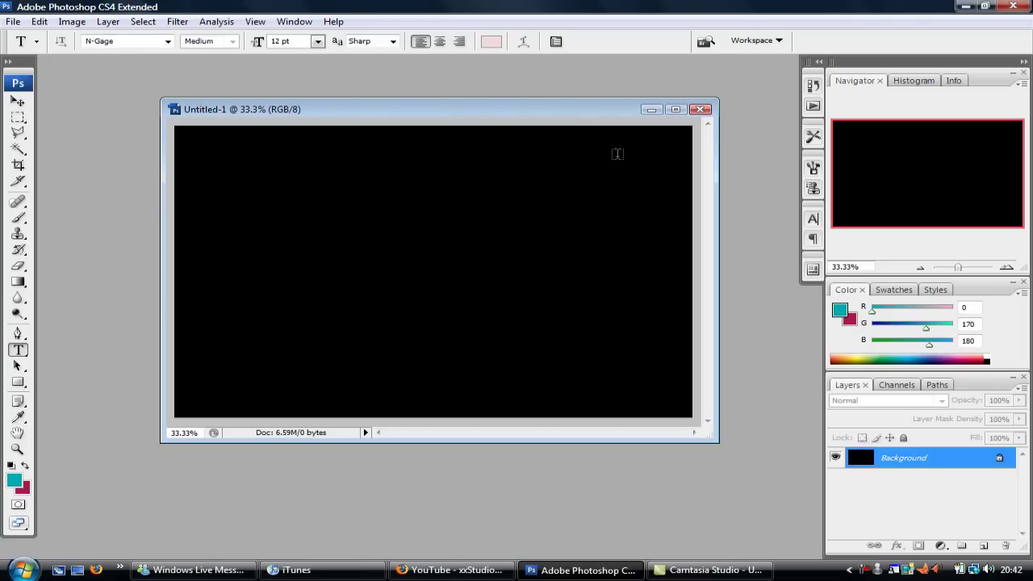
left_click(17, 101)
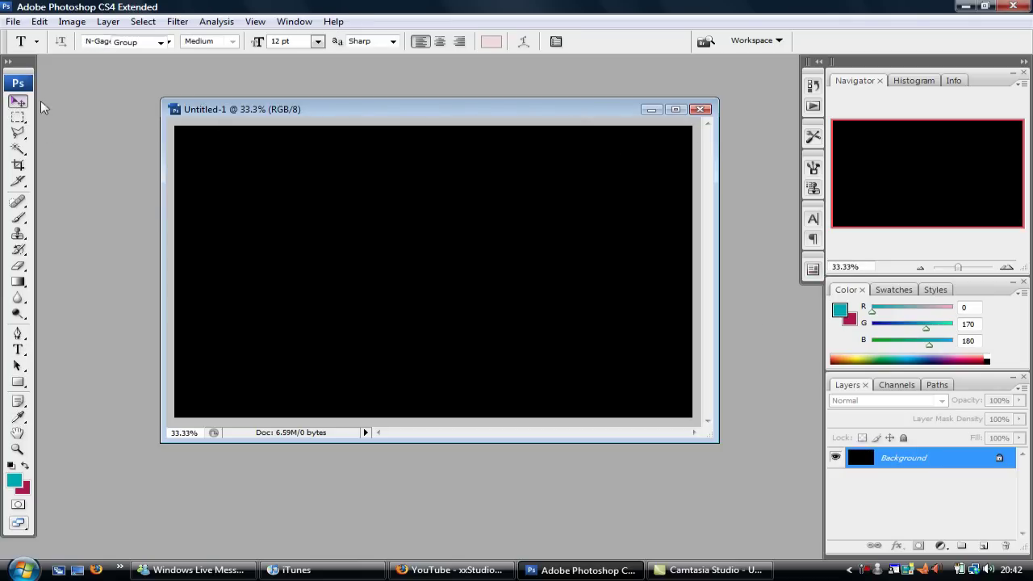
Apply Filter > Render > Clouds using the cyan and magenta colours.
left_click(178, 21)
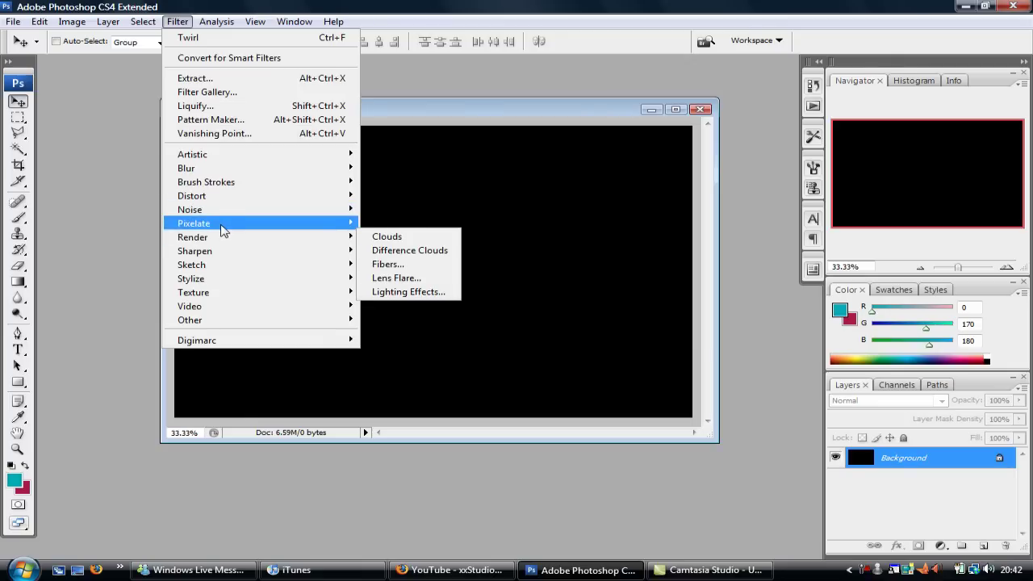
mouse_move(215, 230)
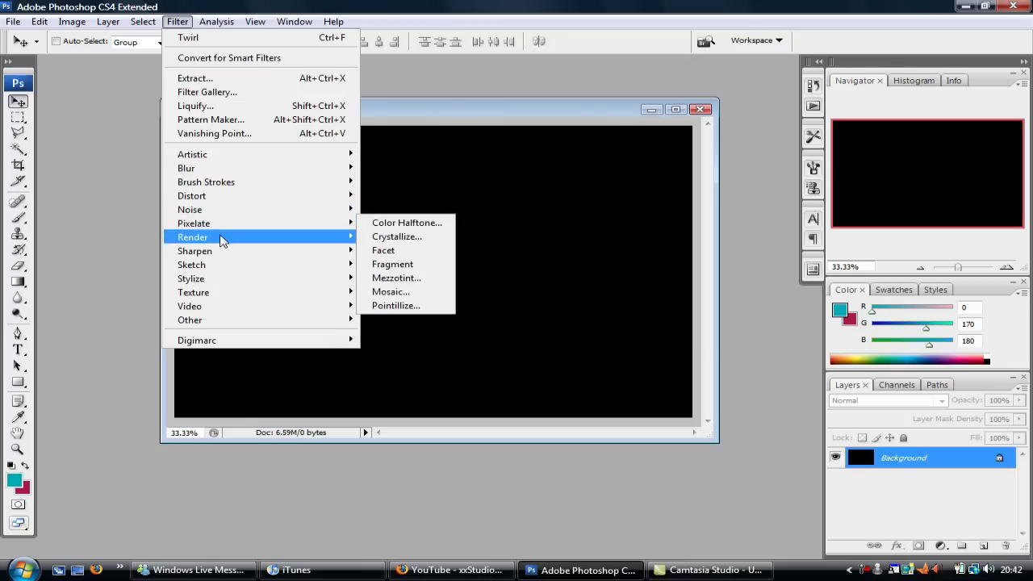
left_click(376, 237)
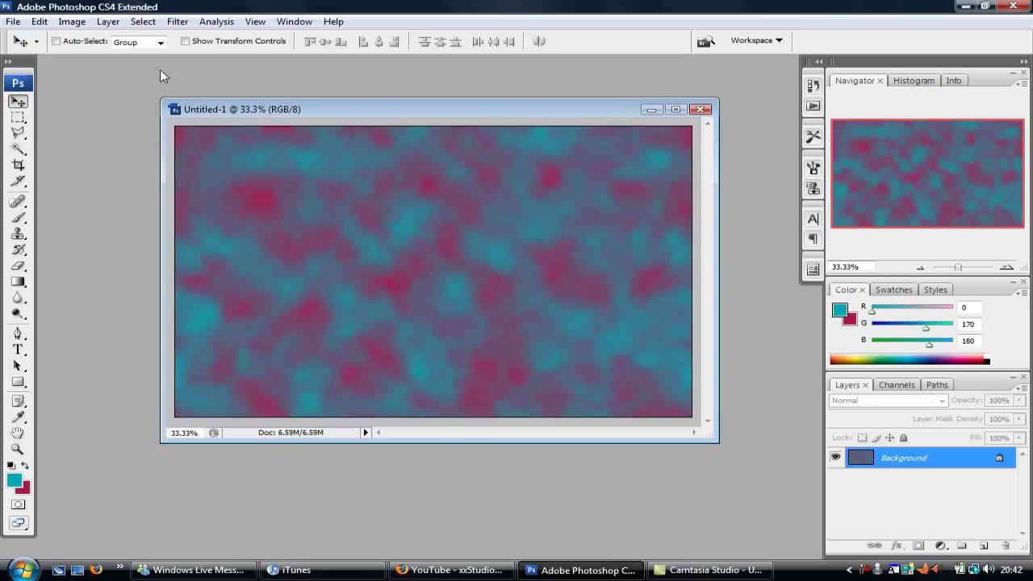
Apply the Pixelate > Mezzotint filter with the Medium strokes type.
left_click(176, 22)
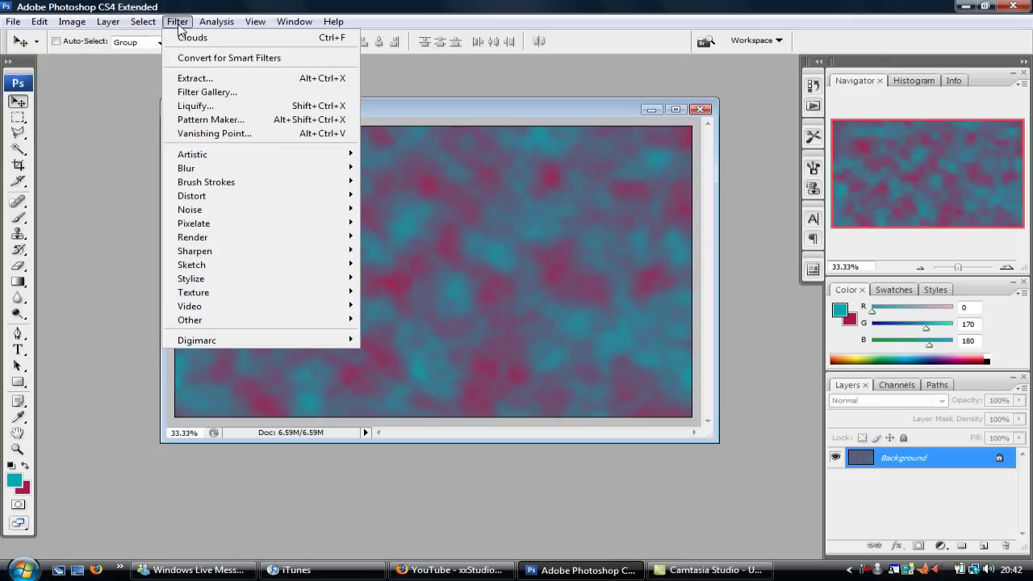
mouse_move(223, 196)
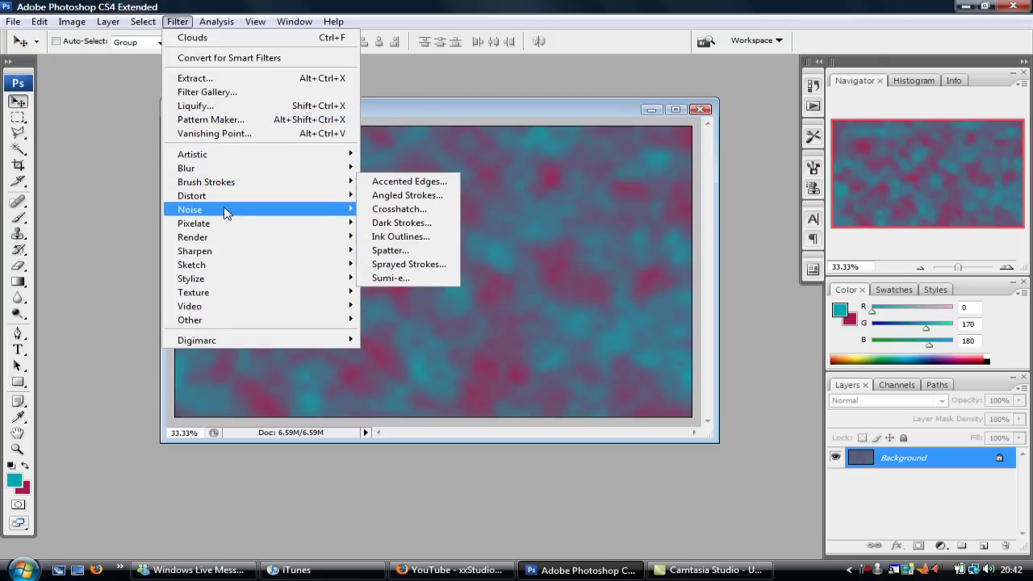
mouse_move(226, 228)
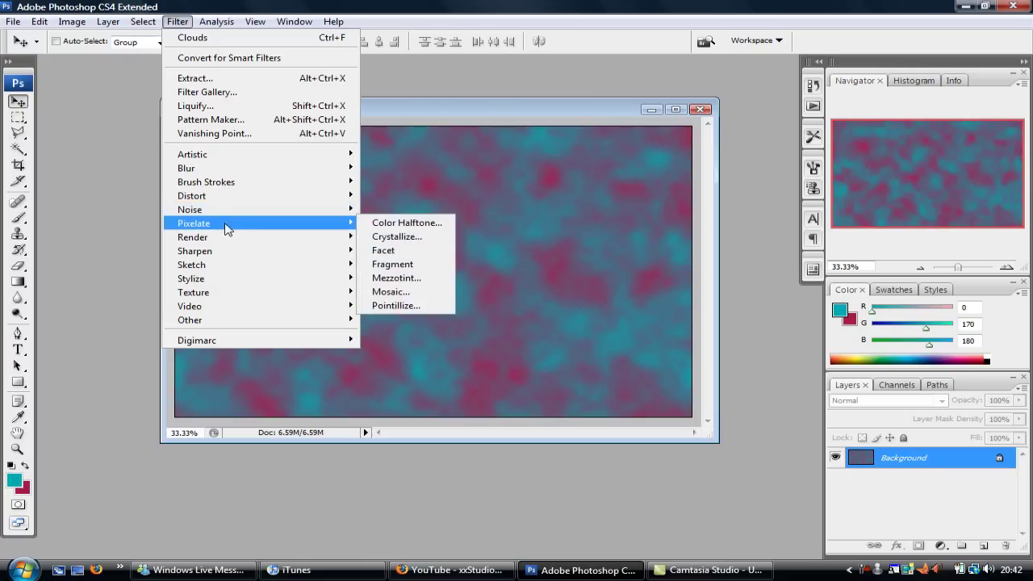
left_click(421, 278)
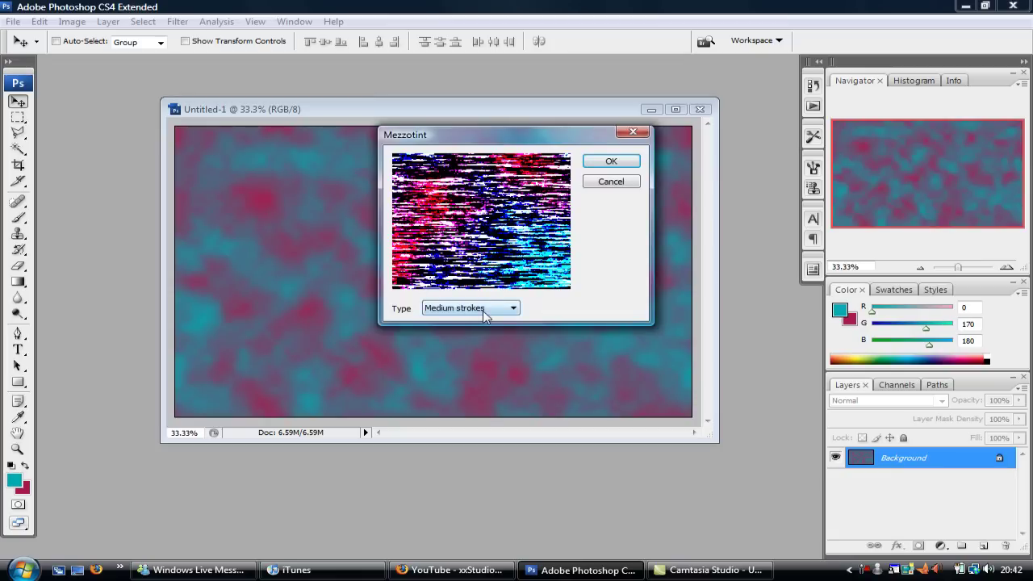
left_click(484, 311)
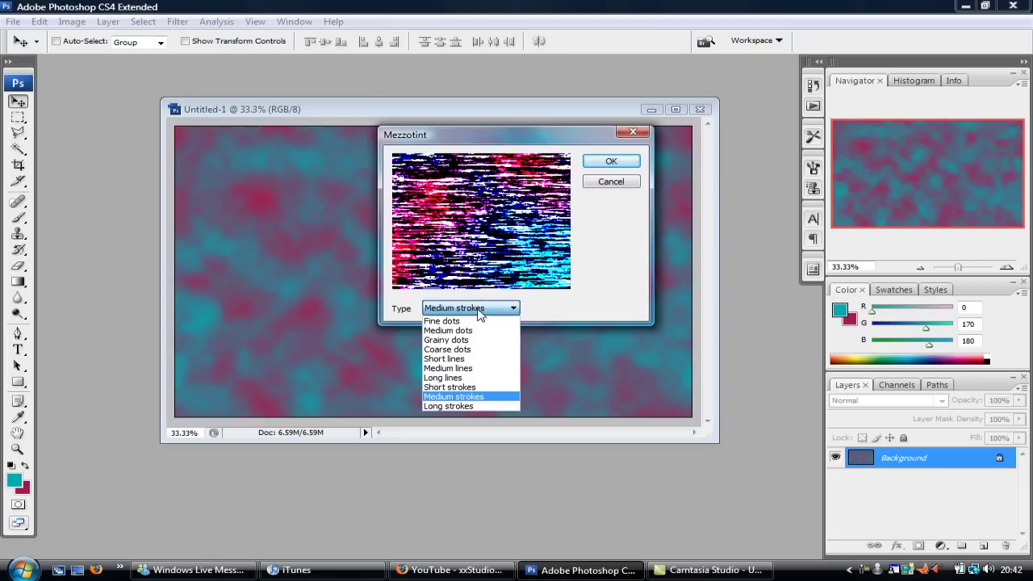
left_click(464, 401)
left_click(606, 161)
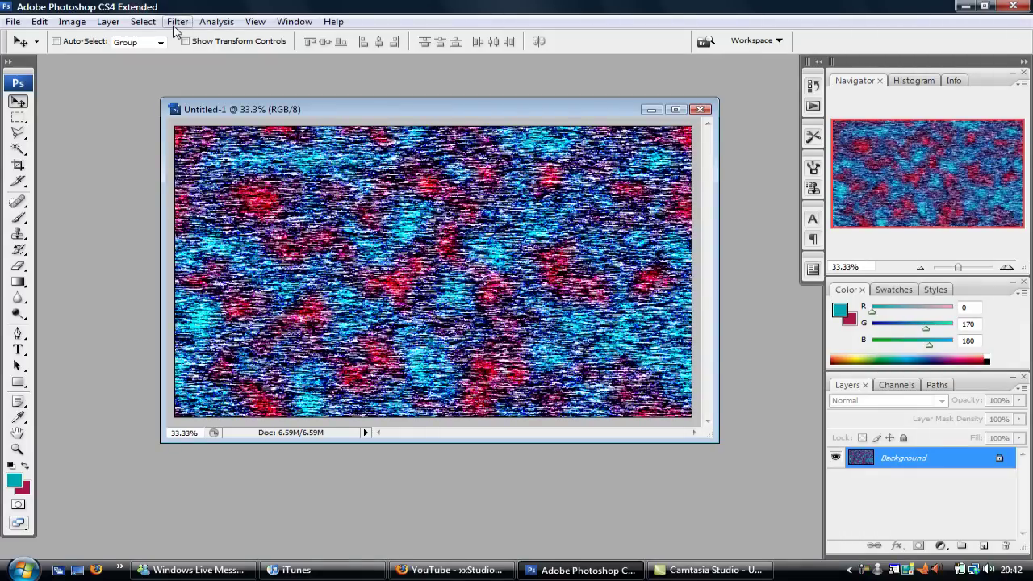
left_click(177, 22)
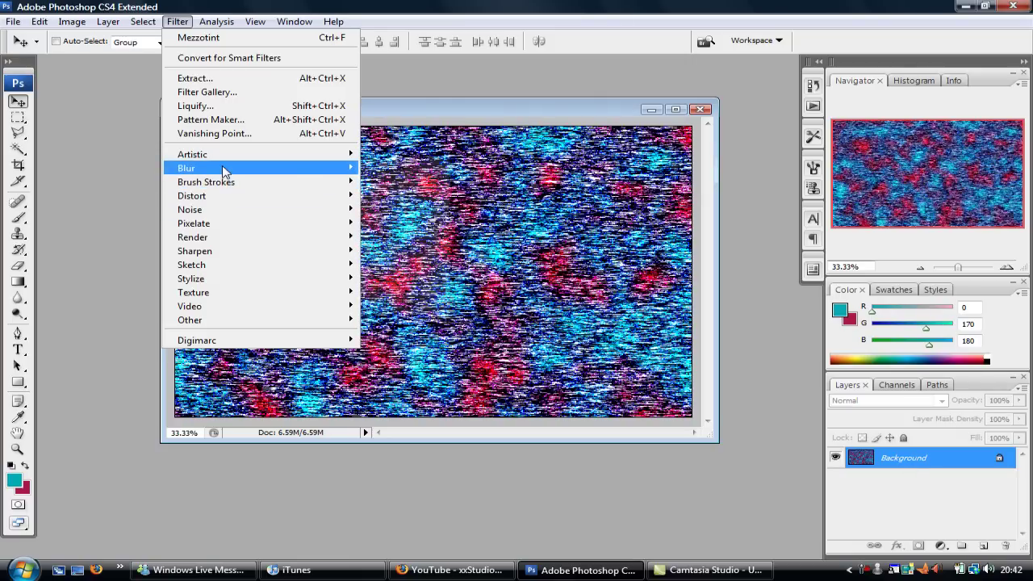
Apply a Zoom Radial Blur (Amount 100, Best quality) and dismiss the Messenger popup.
mouse_move(251, 171)
left_click(407, 267)
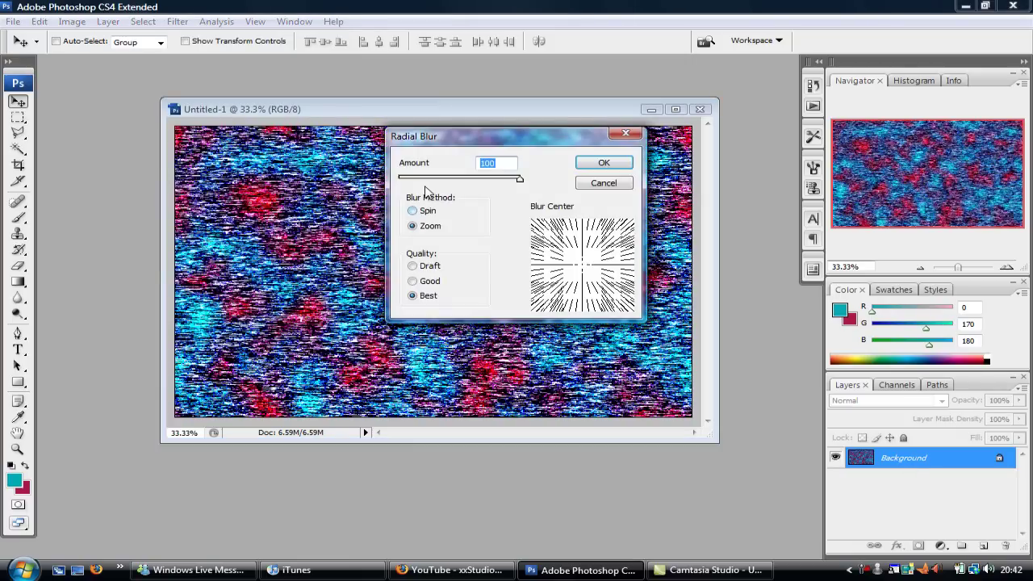
left_click(413, 228)
left_click(606, 164)
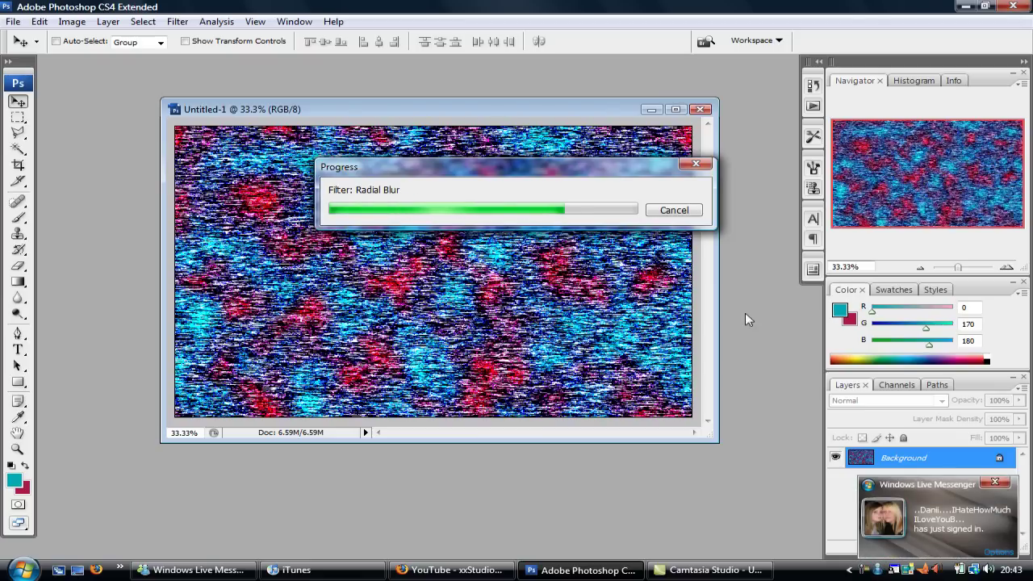
left_click(992, 485)
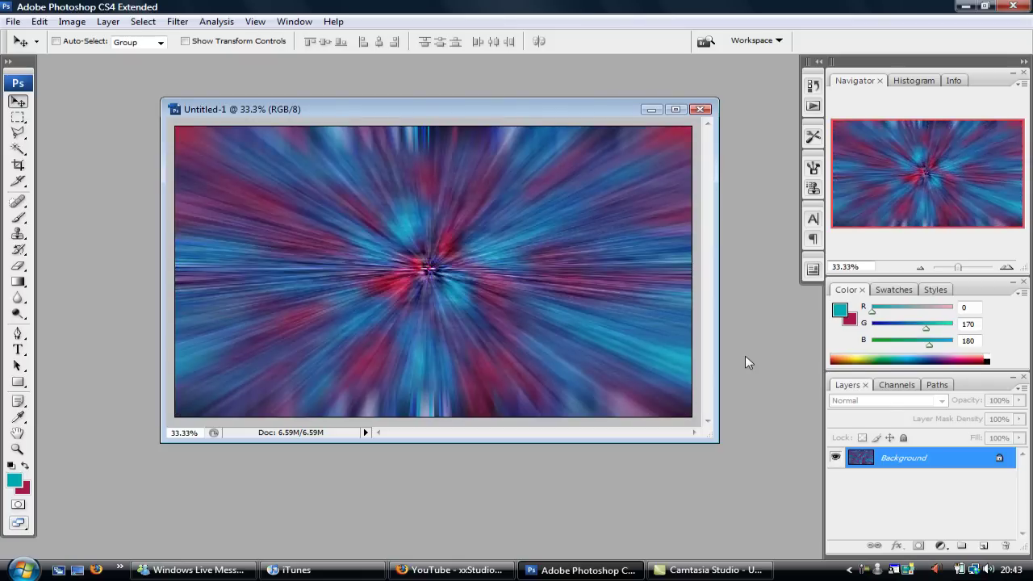
Duplicate the Background layer as Background copy.
right_click(899, 472)
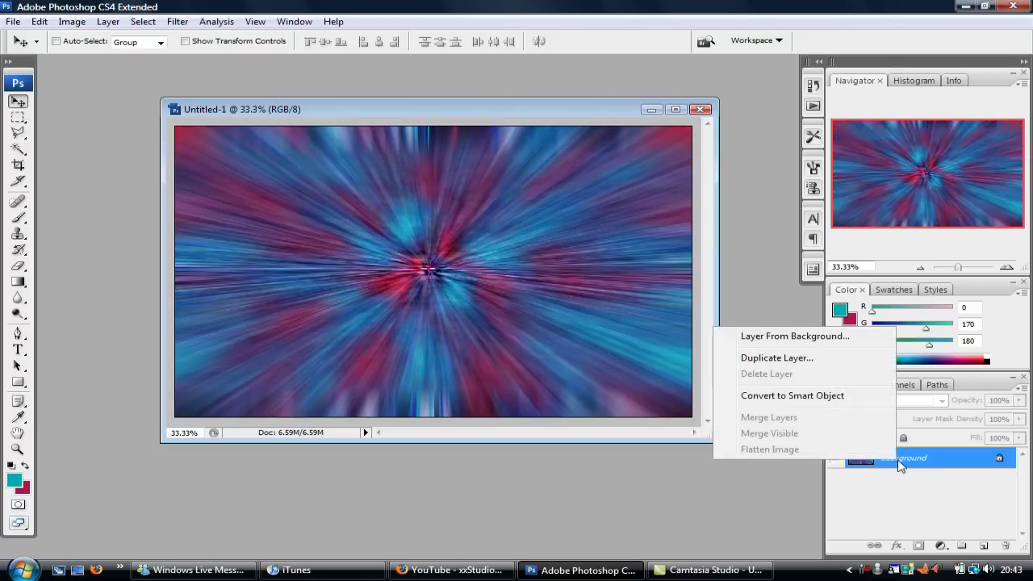
left_click(805, 357)
left_click(645, 179)
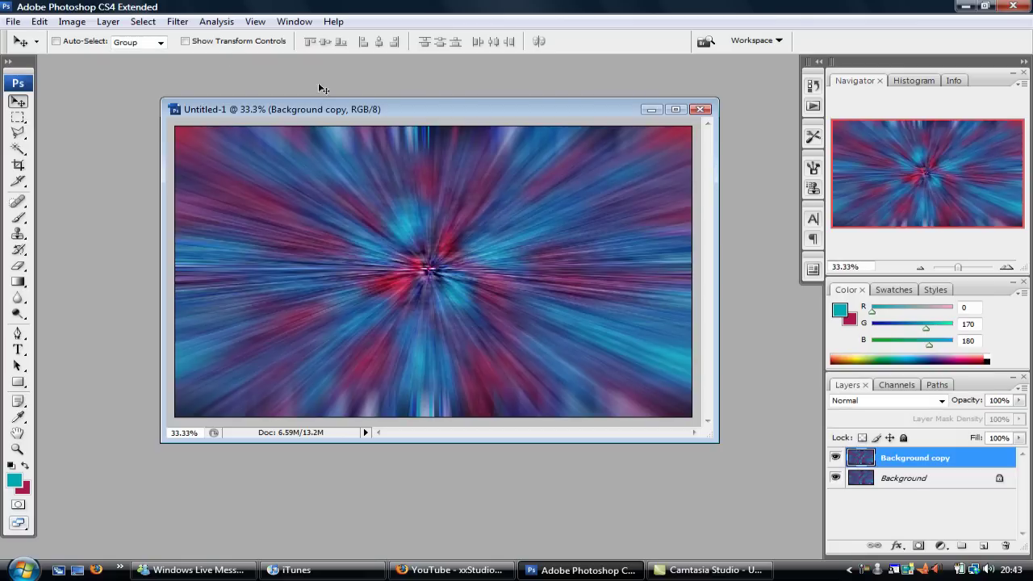
Twirl the Background copy with a 356° angle.
left_click(176, 21)
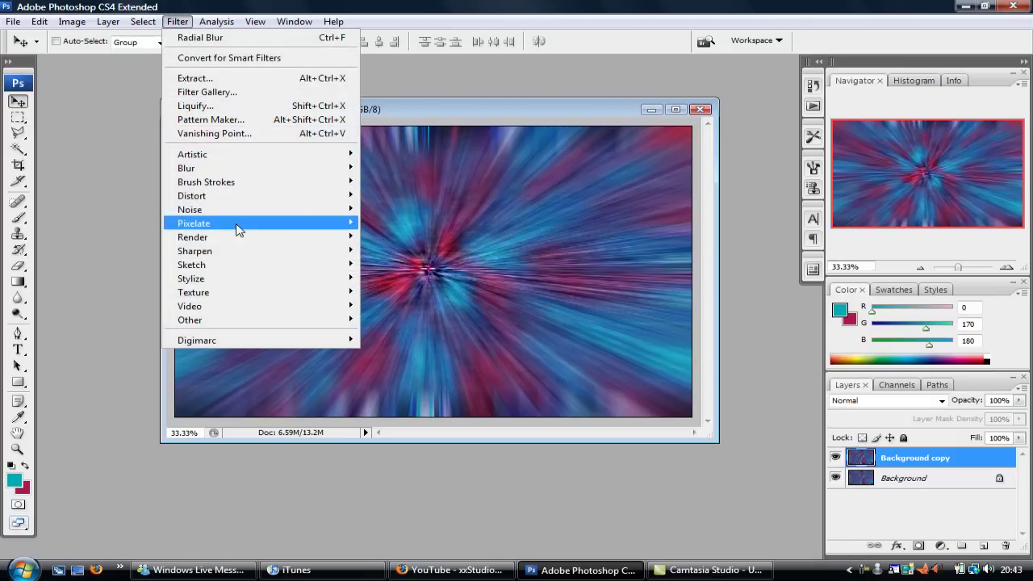
mouse_move(238, 230)
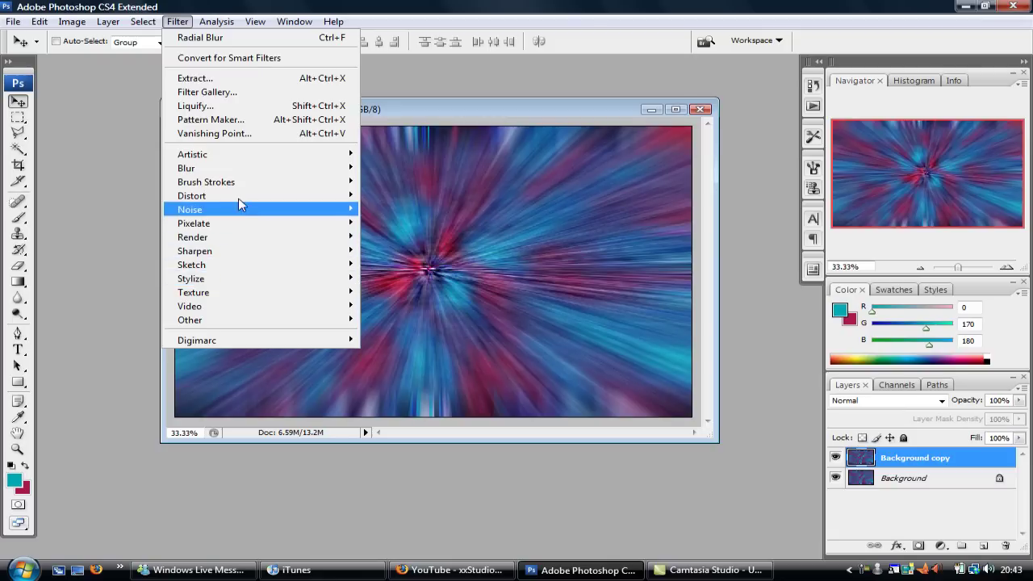
mouse_move(277, 203)
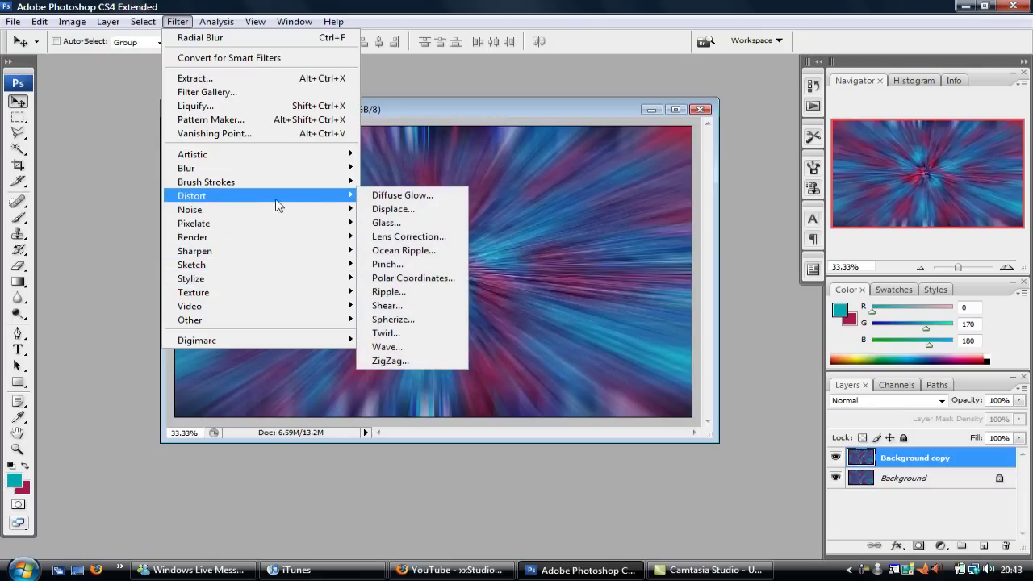
left_click(394, 334)
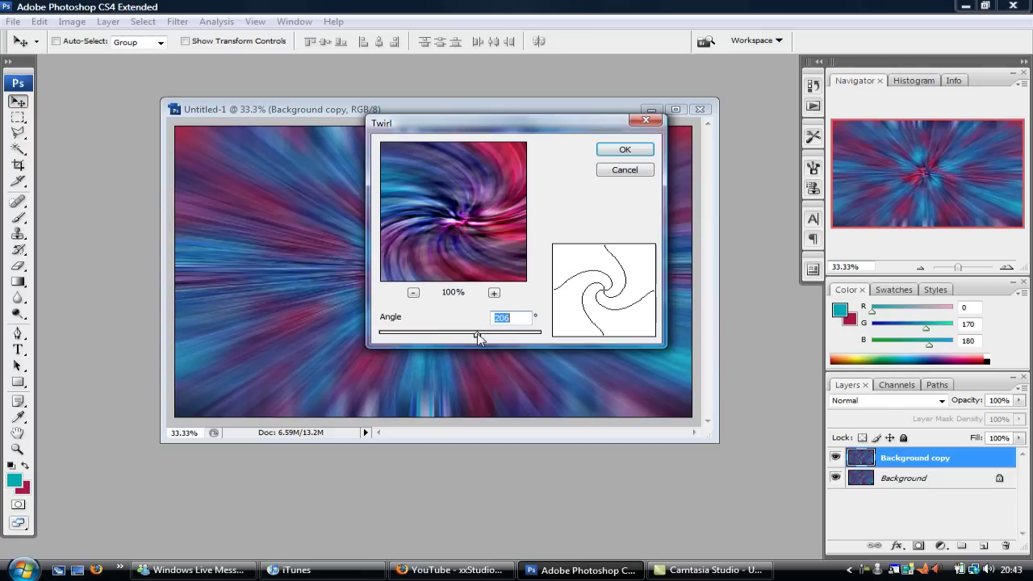
left_click_drag(477, 337, 488, 338)
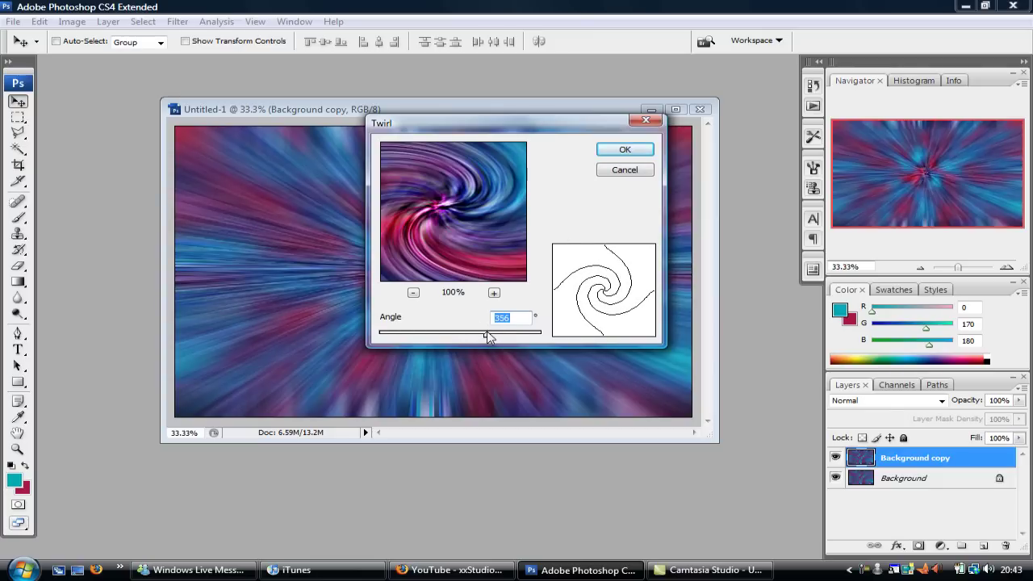
left_click(625, 149)
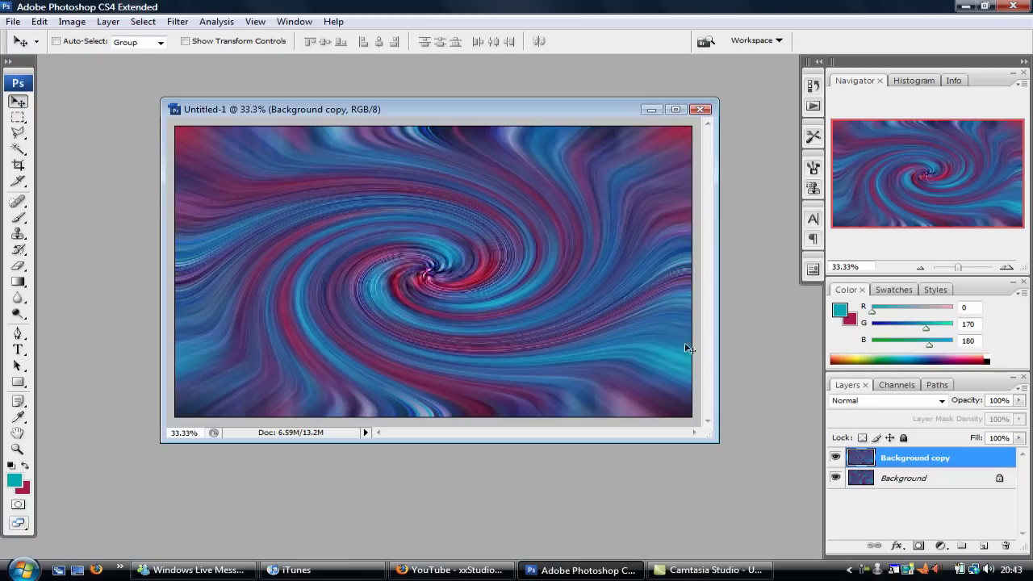
Select the Background layer and set up a Twirl with a -366° angle.
left_click(925, 480)
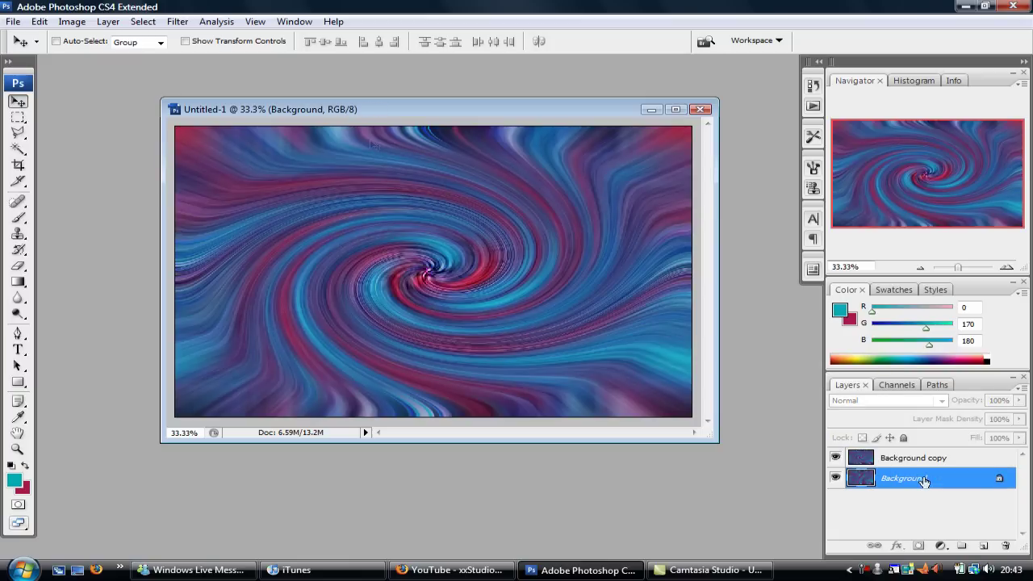
left_click(178, 22)
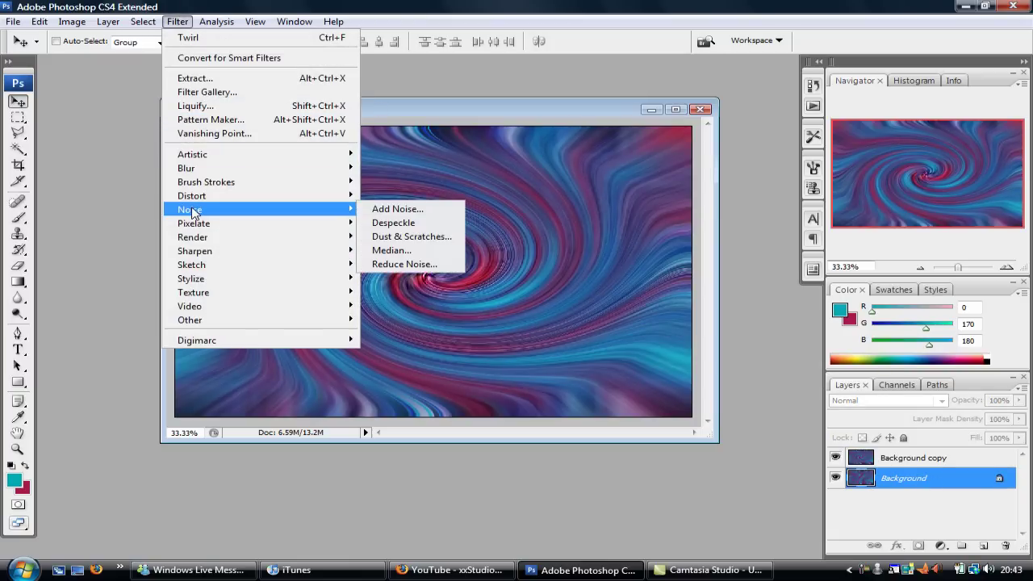
mouse_move(212, 199)
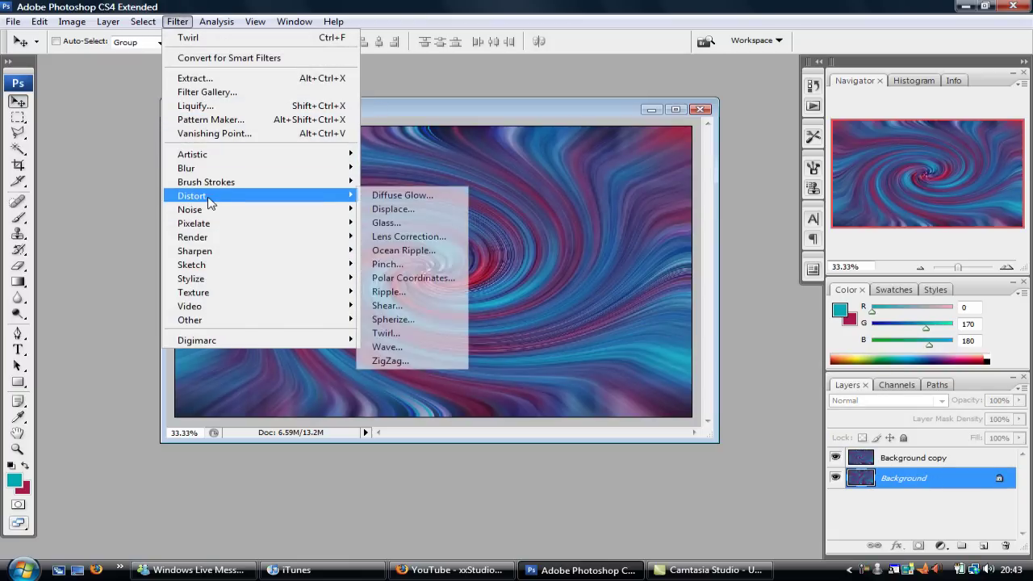
left_click(385, 335)
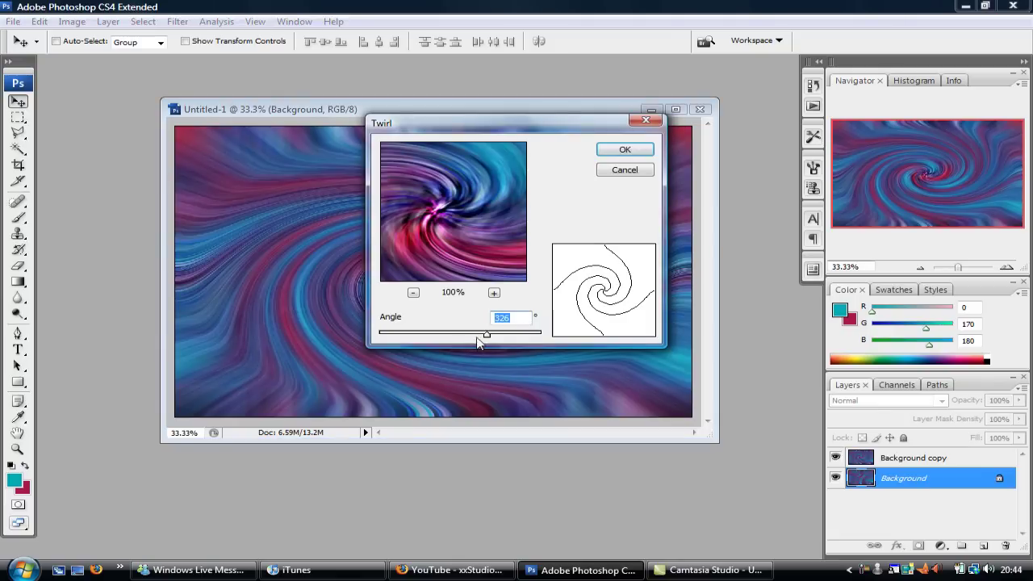
left_click_drag(486, 334, 439, 338)
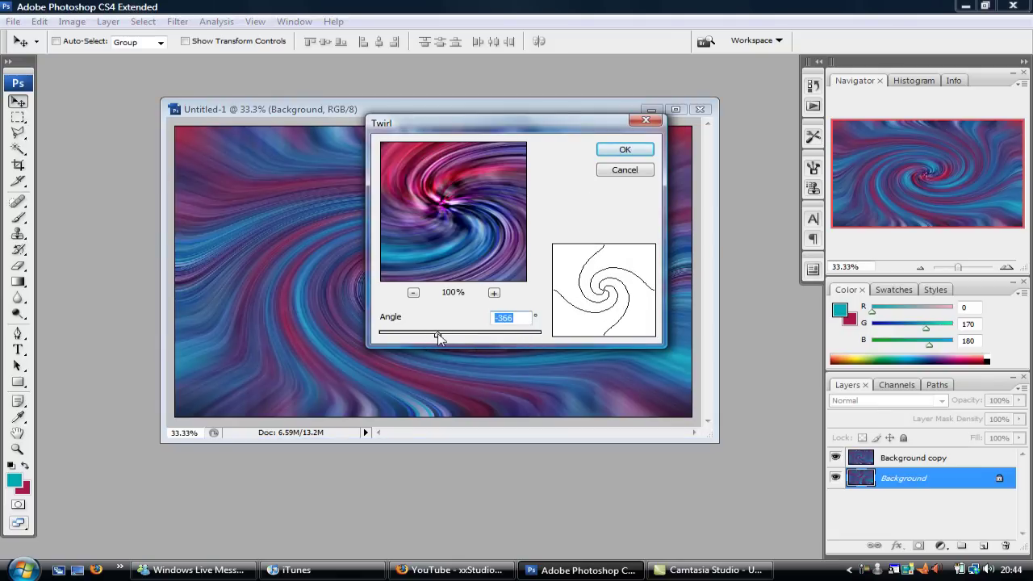
Apply the reverse twirl, then set the Background copy's blend mode to Lighten.
left_click(626, 151)
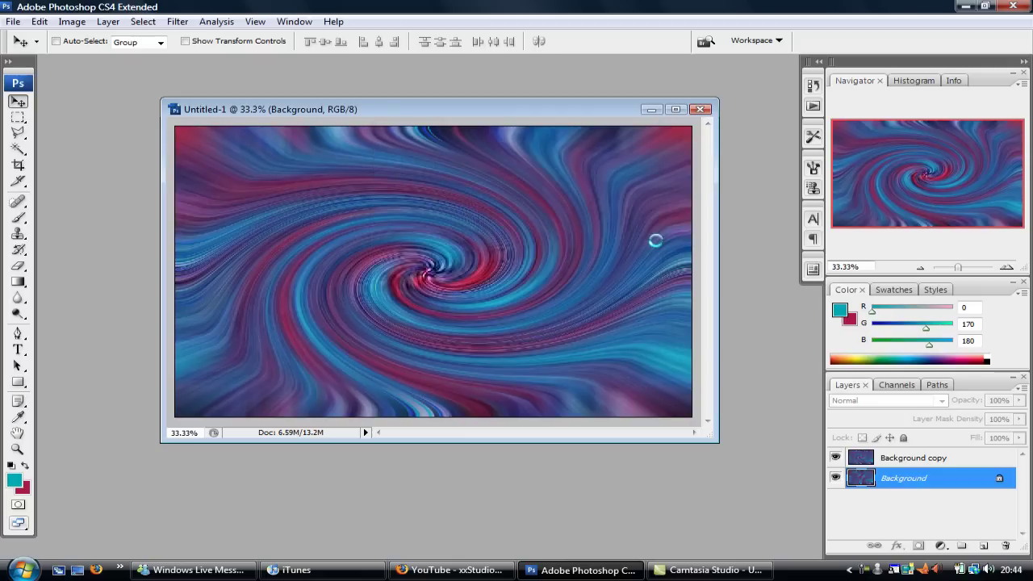
left_click(911, 461)
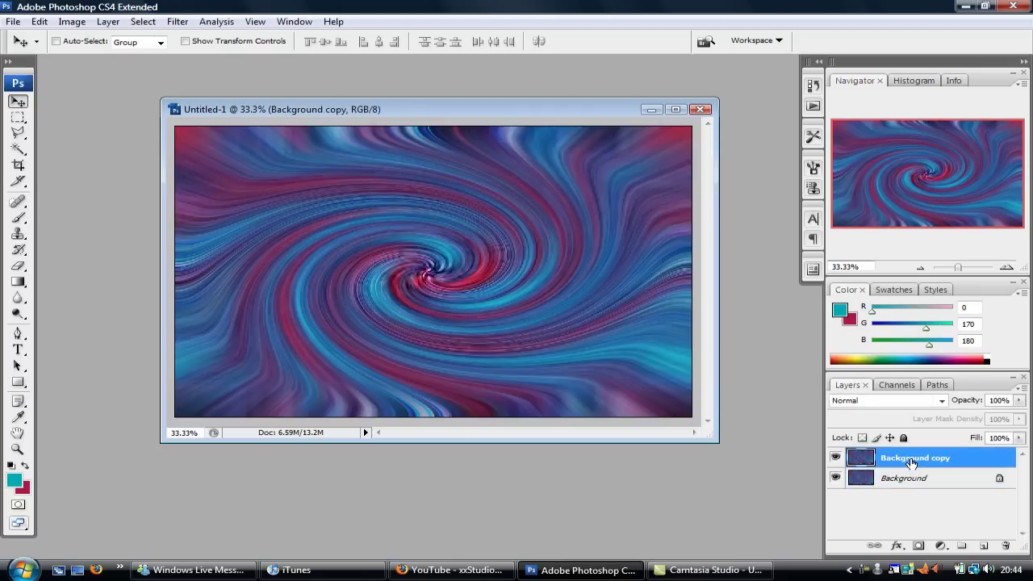
left_click(868, 403)
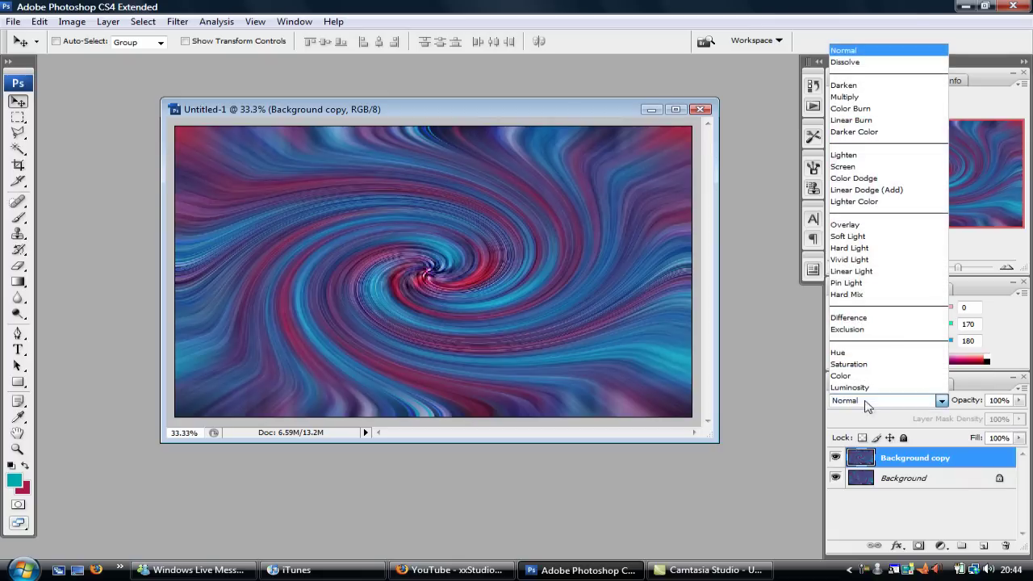
left_click(844, 167)
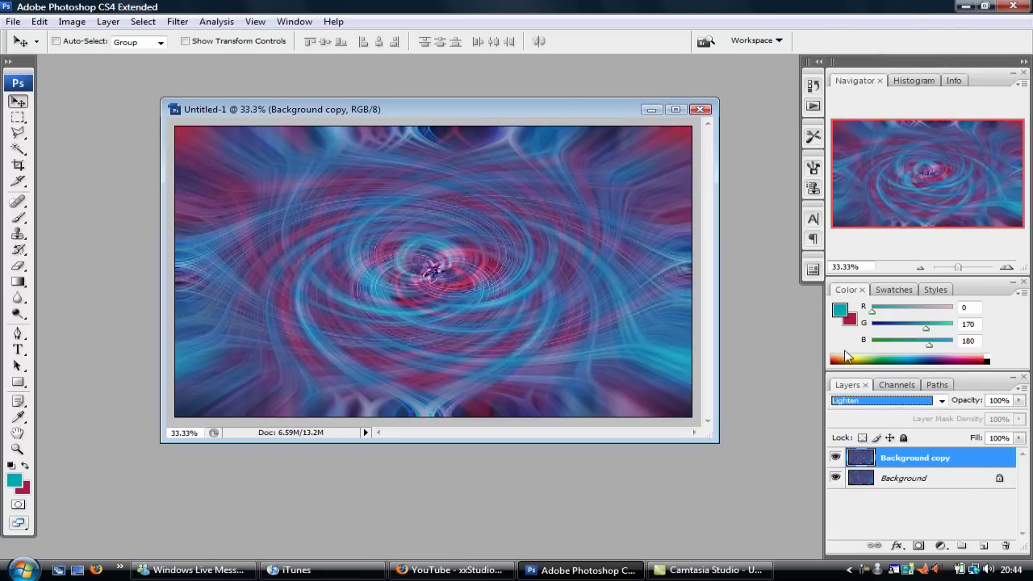
key("Down")
key("Up")
key("Up")
Adjust the Background copy's Hue/Saturation to Hue -23, Saturation +71, Lightness +5.
left_click(73, 21)
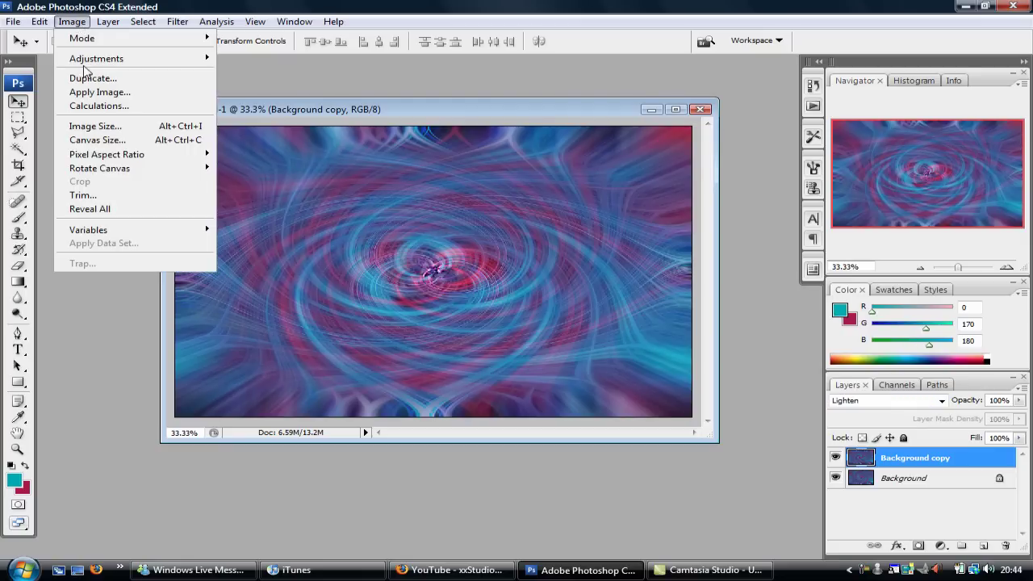
mouse_move(87, 60)
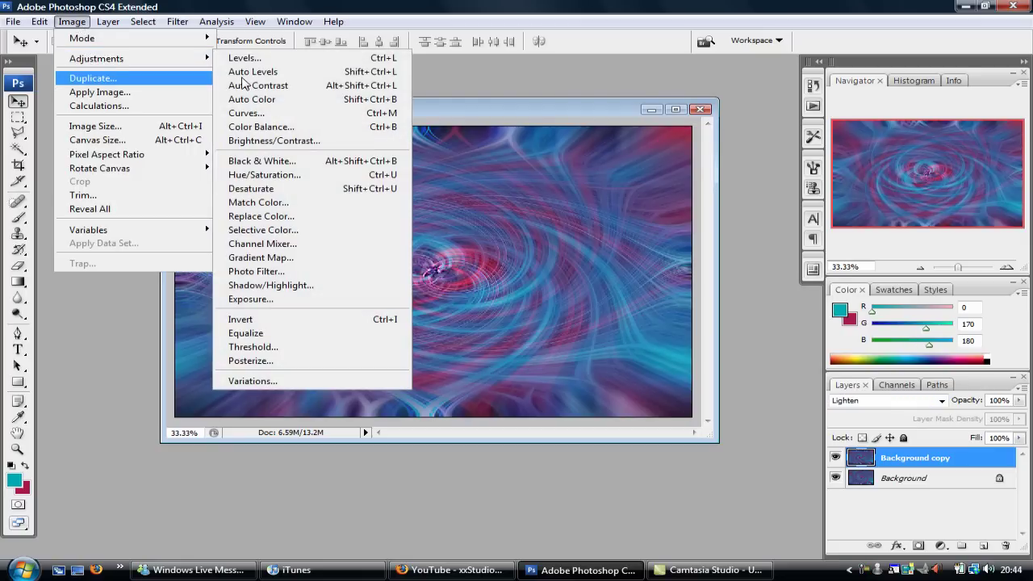
left_click(270, 174)
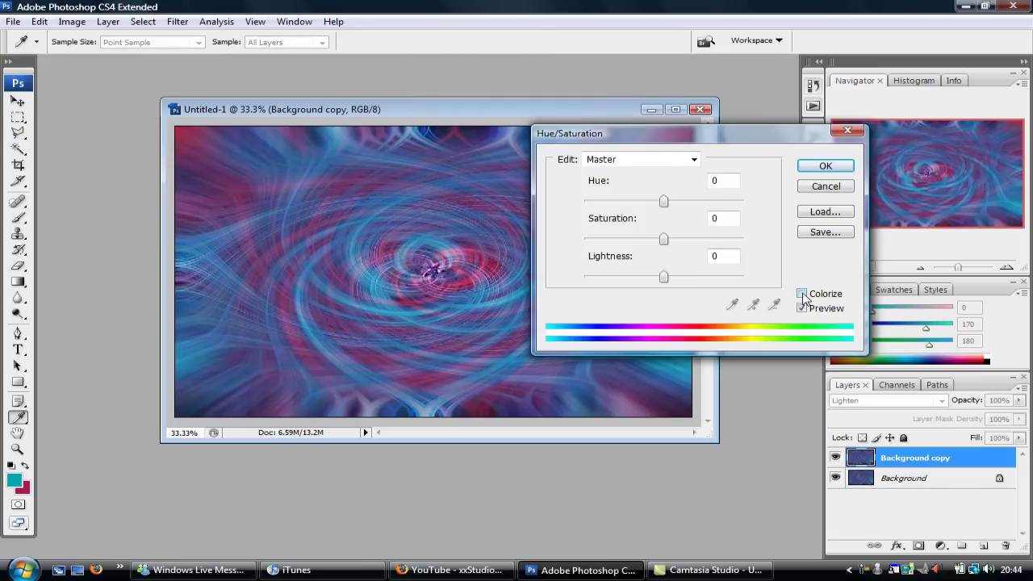
left_click(802, 294)
left_click(802, 293)
left_click_drag(669, 202, 696, 207)
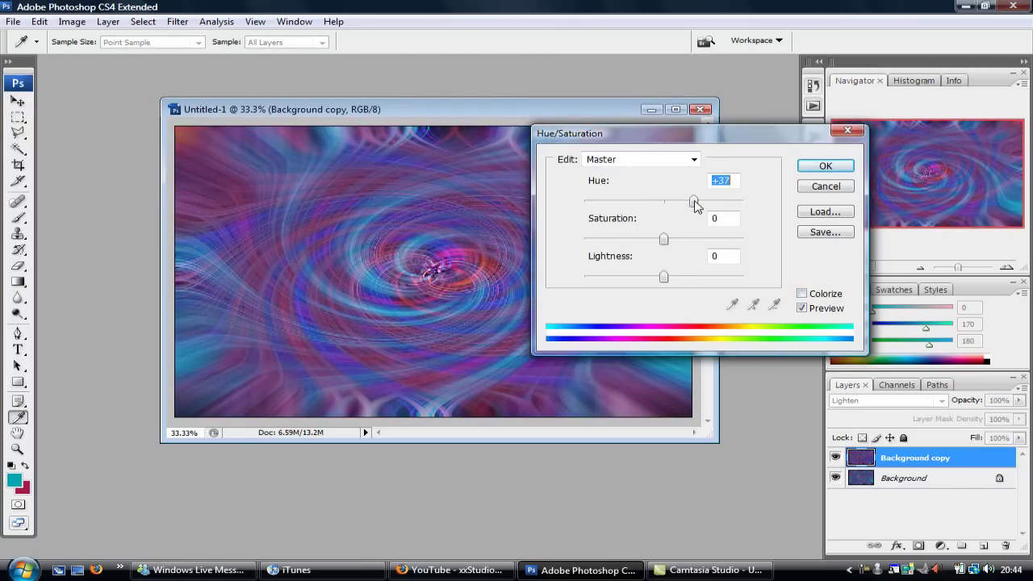
left_click_drag(693, 199, 672, 201)
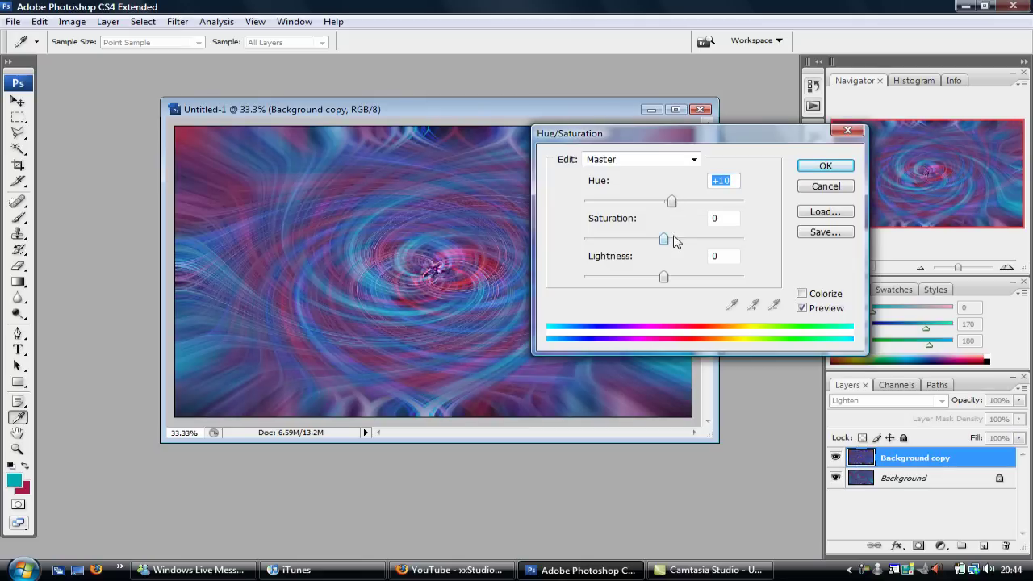
left_click_drag(675, 241, 719, 241)
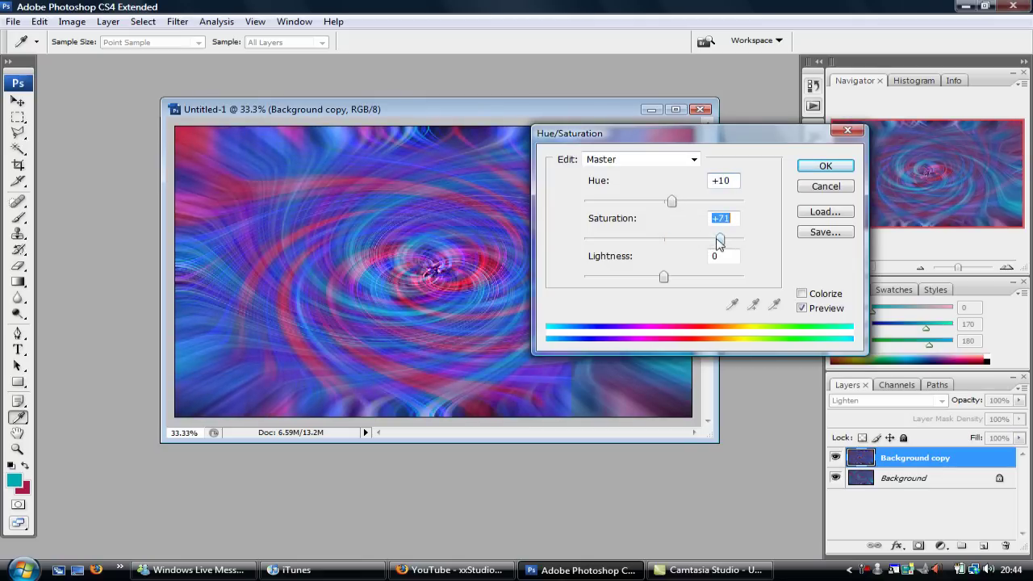
mouse_move(673, 204)
left_mouse_down()
mouse_move(638, 205)
mouse_move(661, 202)
mouse_move(652, 205)
left_mouse_up()
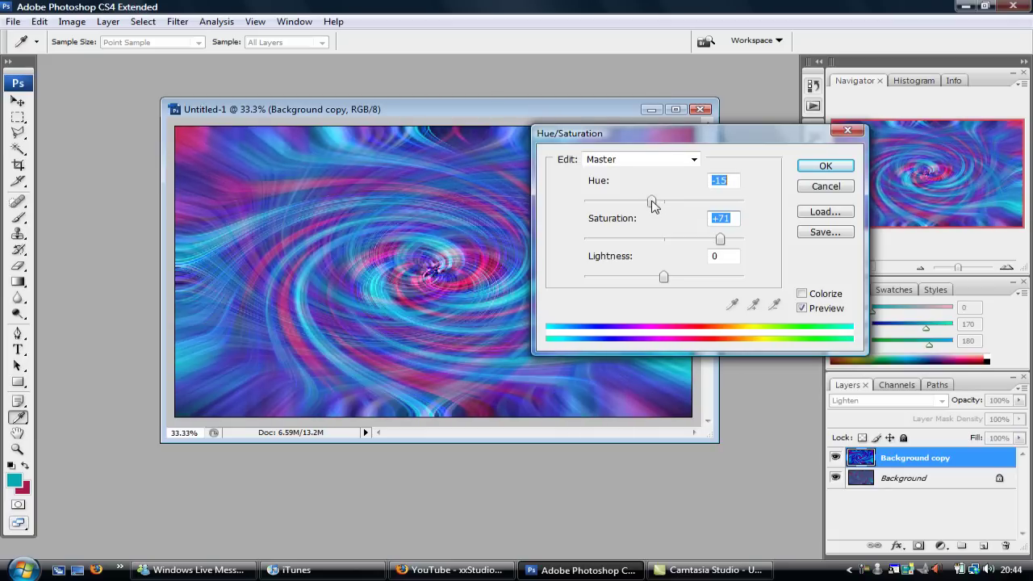
mouse_move(664, 277)
left_mouse_down()
mouse_move(622, 277)
mouse_move(667, 276)
left_mouse_up()
left_click_drag(651, 203, 643, 203)
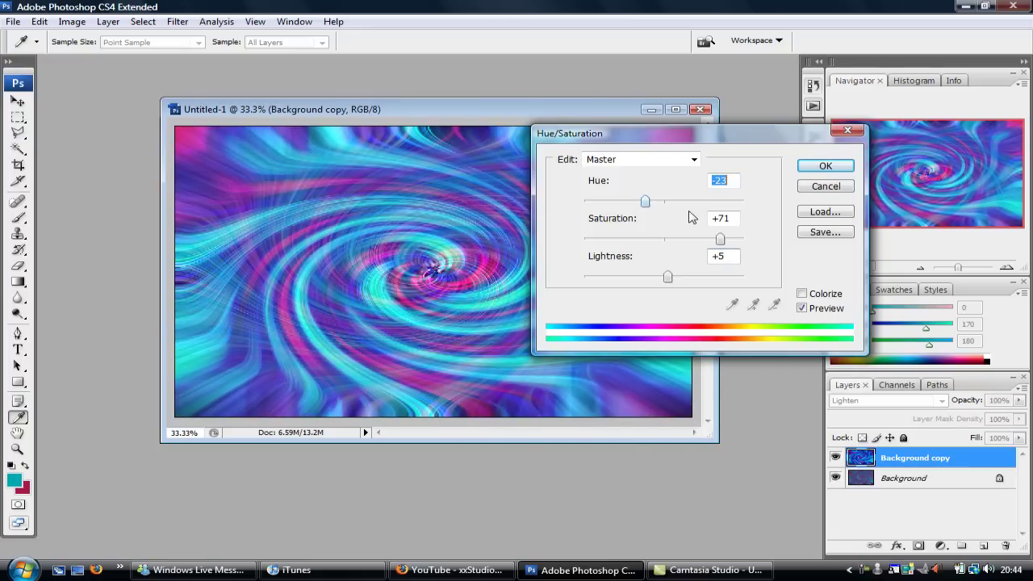
left_click(824, 166)
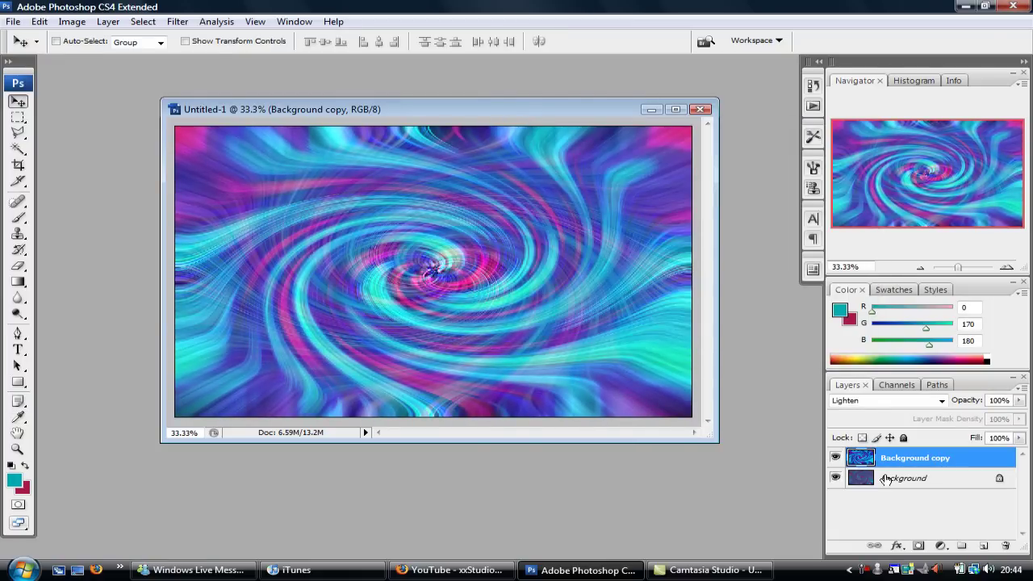
Select the Background layer, then browse the Filter, Edit and Image menus.
left_click(885, 479)
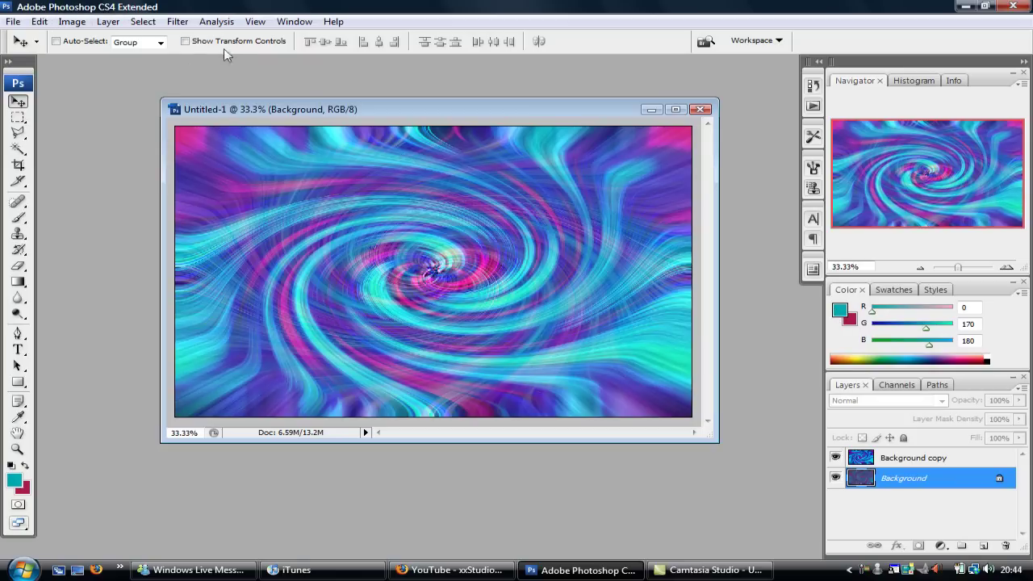
left_click(178, 21)
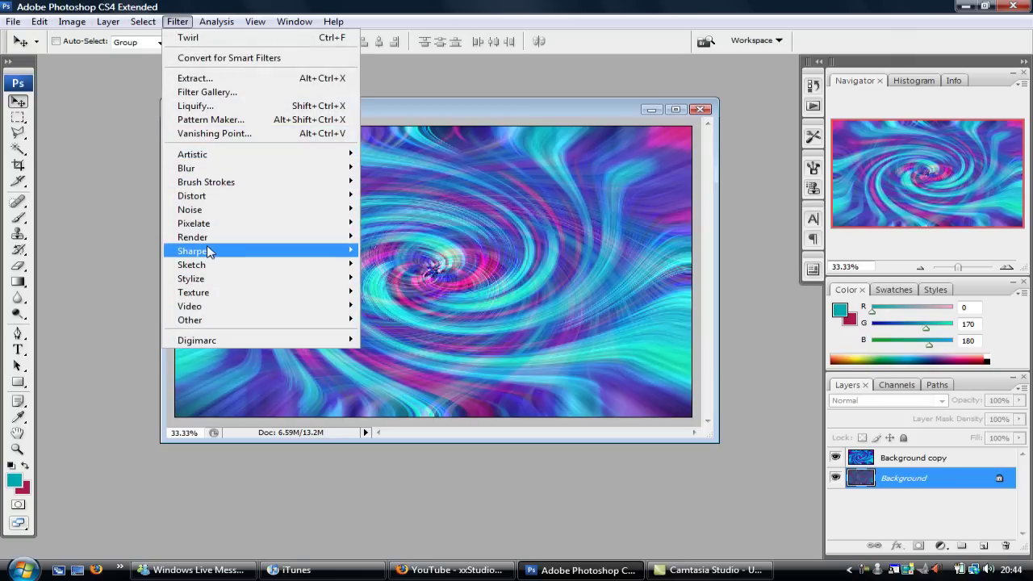
mouse_move(193, 237)
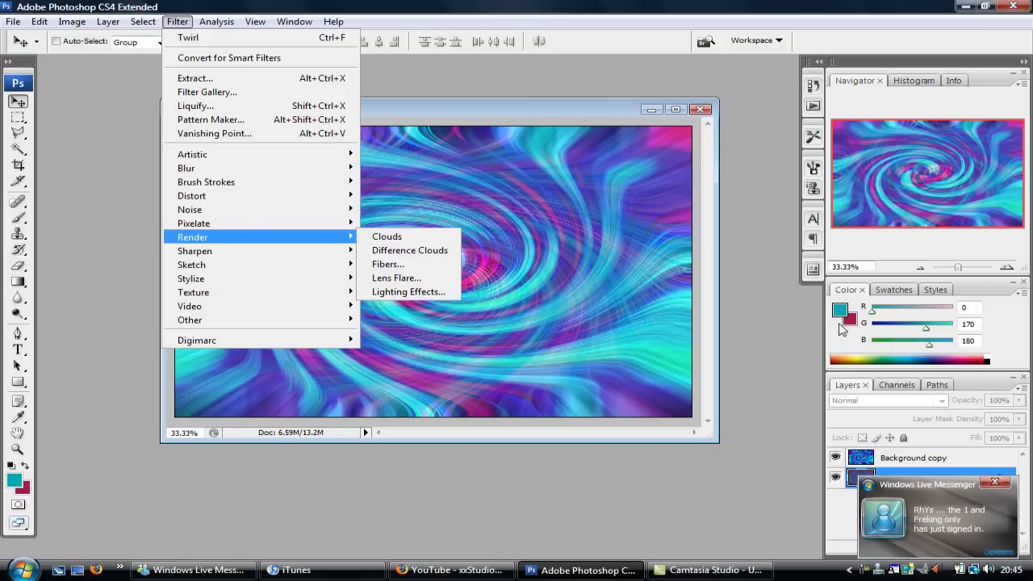
left_click(995, 482)
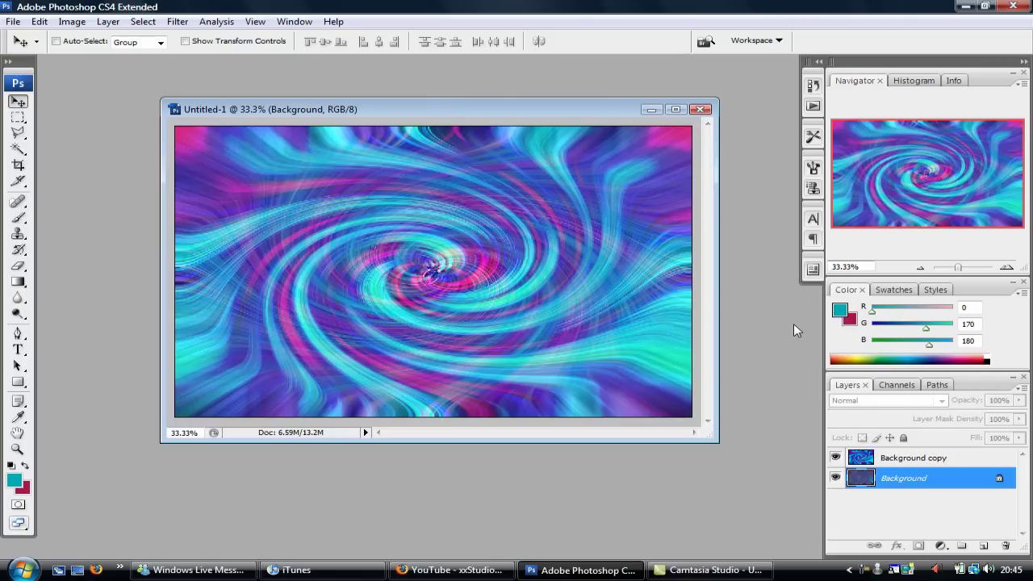
left_click(42, 21)
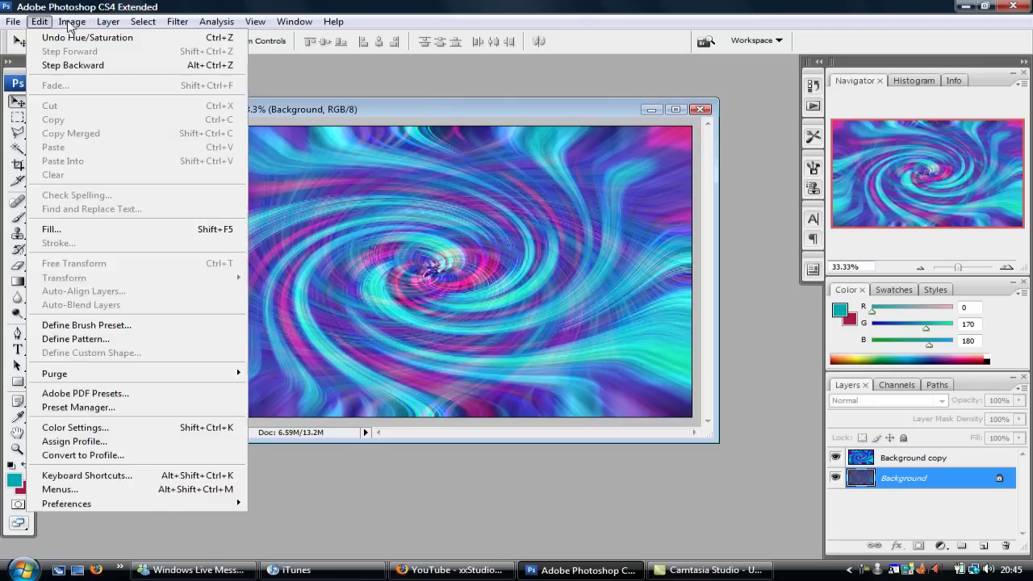
mouse_move(72, 21)
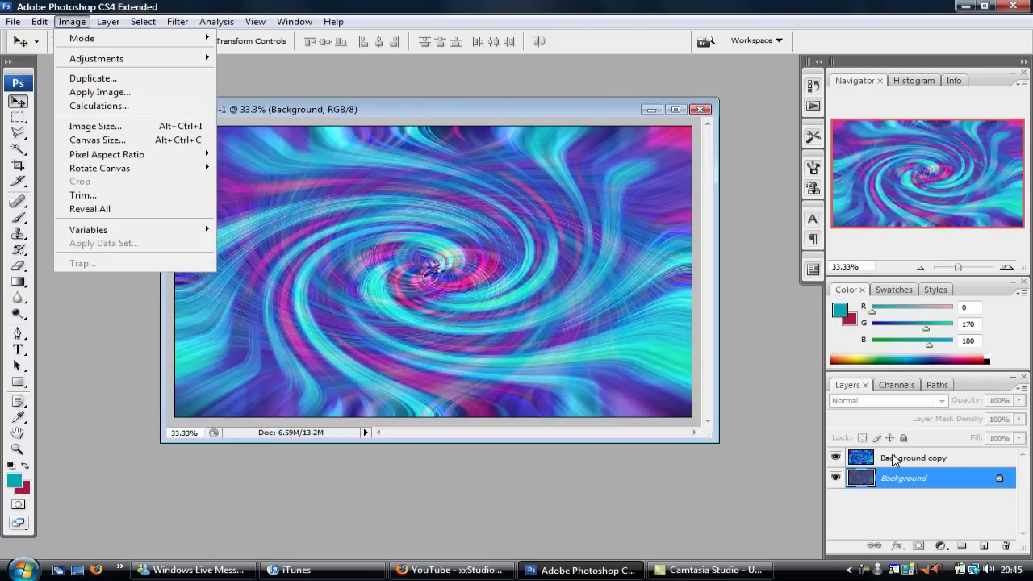
After comparing with the Background copy hidden, apply Hue/Saturation to Background: Hue +81, Saturation +31, Lightness -4.
left_click(836, 457)
left_click(836, 459)
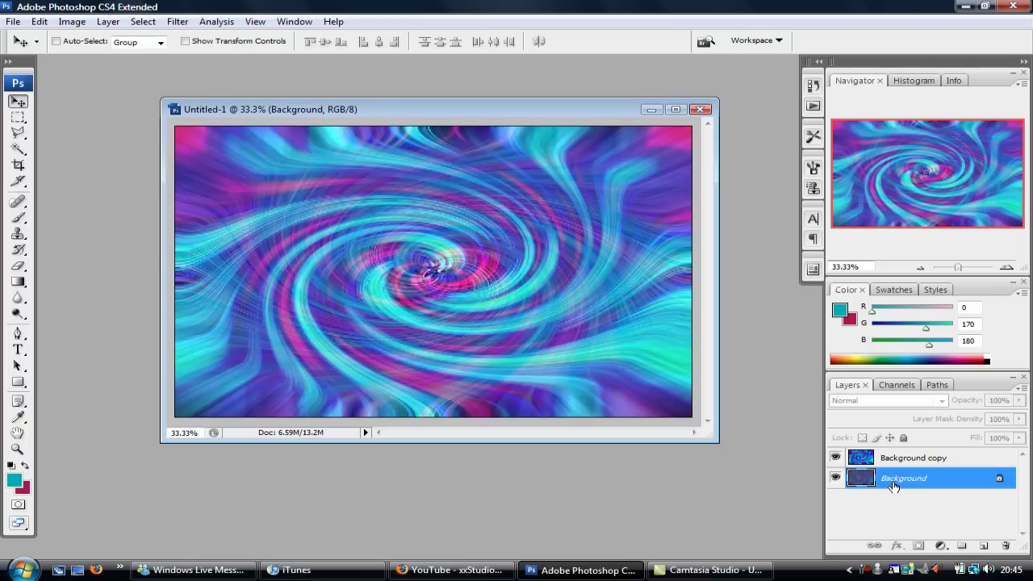
left_click(72, 21)
mouse_move(109, 64)
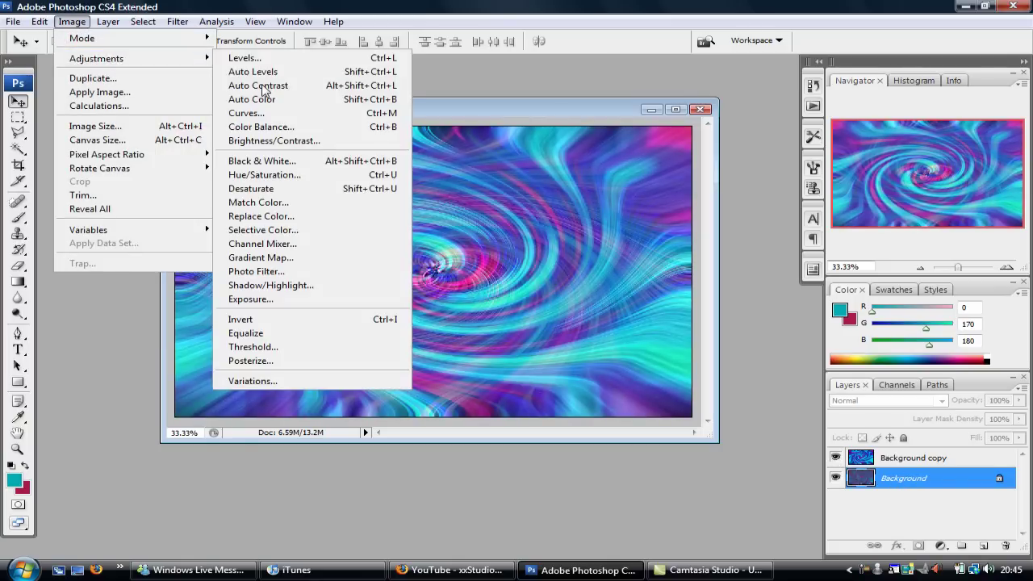
left_click(266, 172)
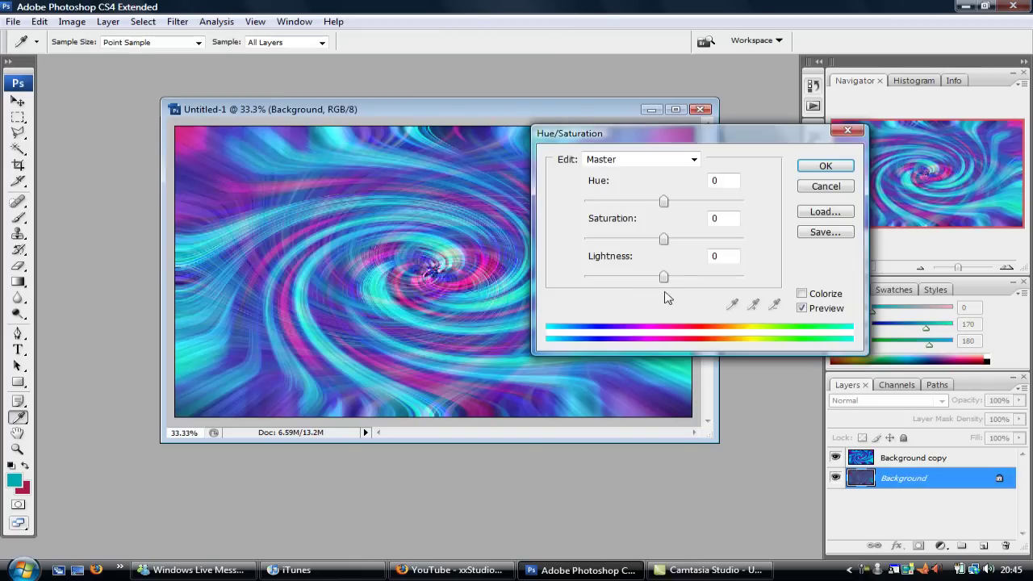
left_click(801, 294)
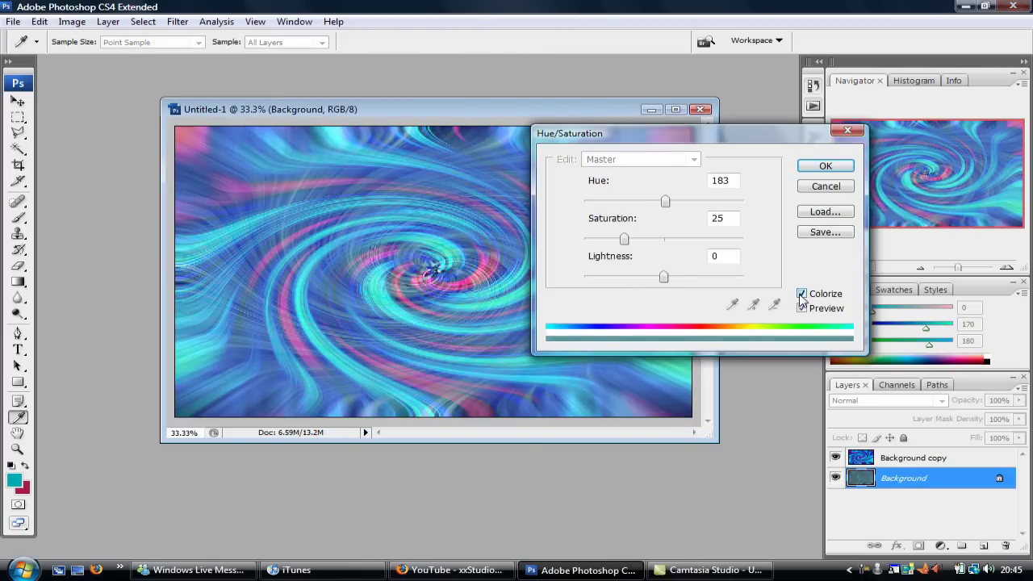
left_click(801, 294)
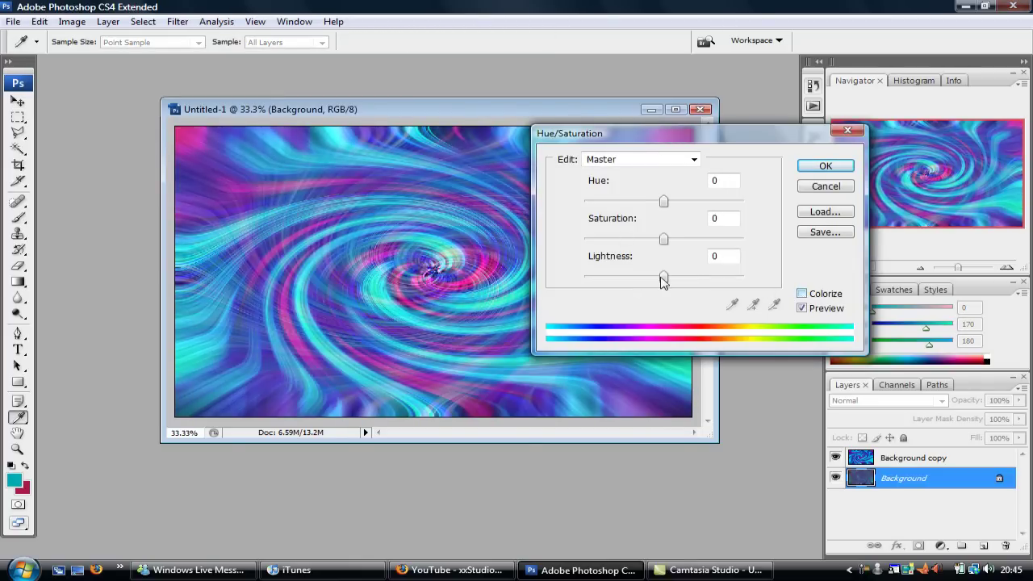
mouse_move(663, 277)
left_mouse_down()
mouse_move(676, 277)
mouse_move(638, 280)
mouse_move(663, 278)
left_mouse_up()
left_click_drag(676, 241, 690, 245)
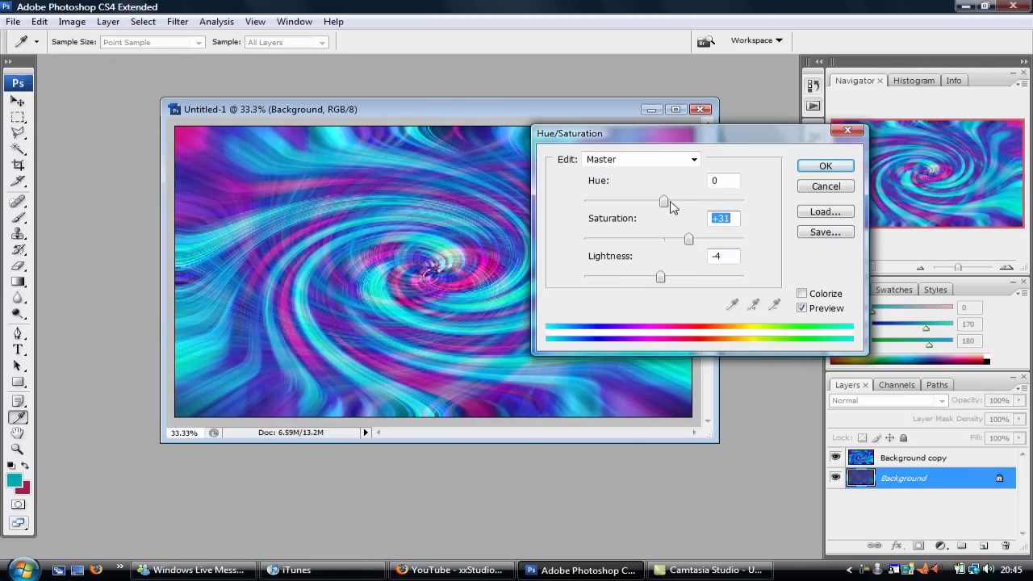
left_click_drag(669, 203, 718, 204)
left_click(824, 167)
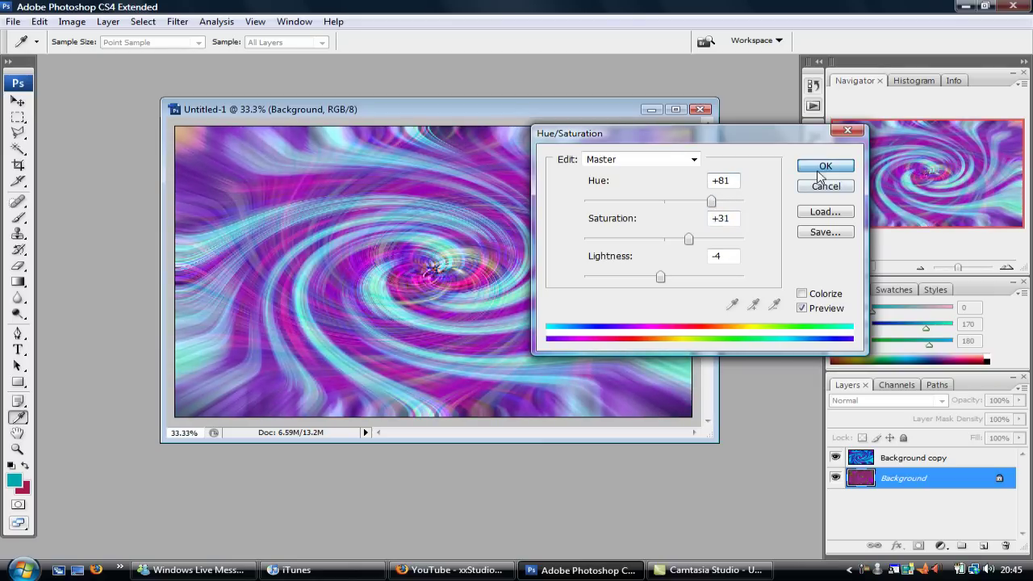
key("v")
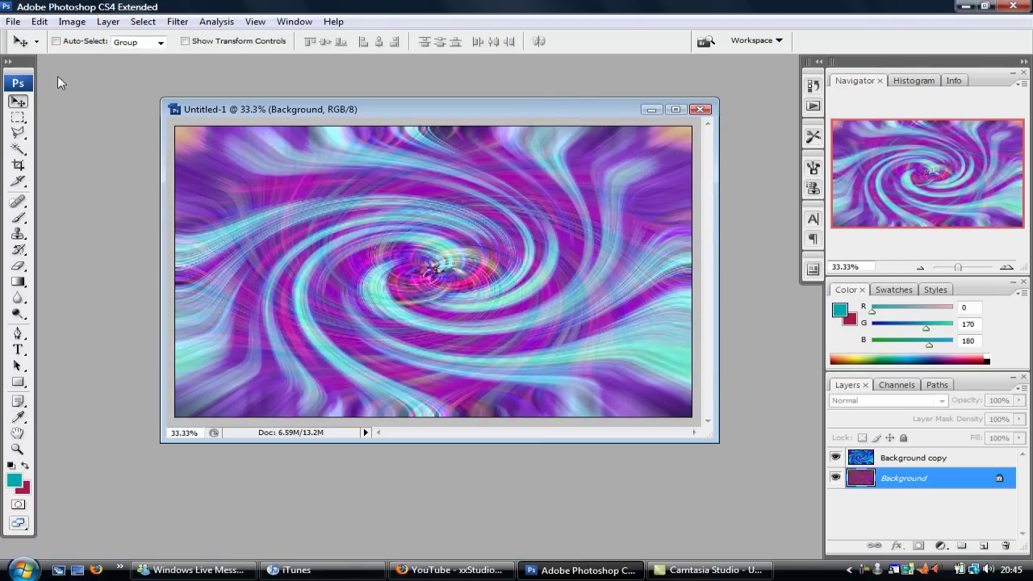
Use Save As to write the image to the Desktop as 'testing studios', JPEG format, quality 12.
left_click(13, 21)
left_click(21, 202)
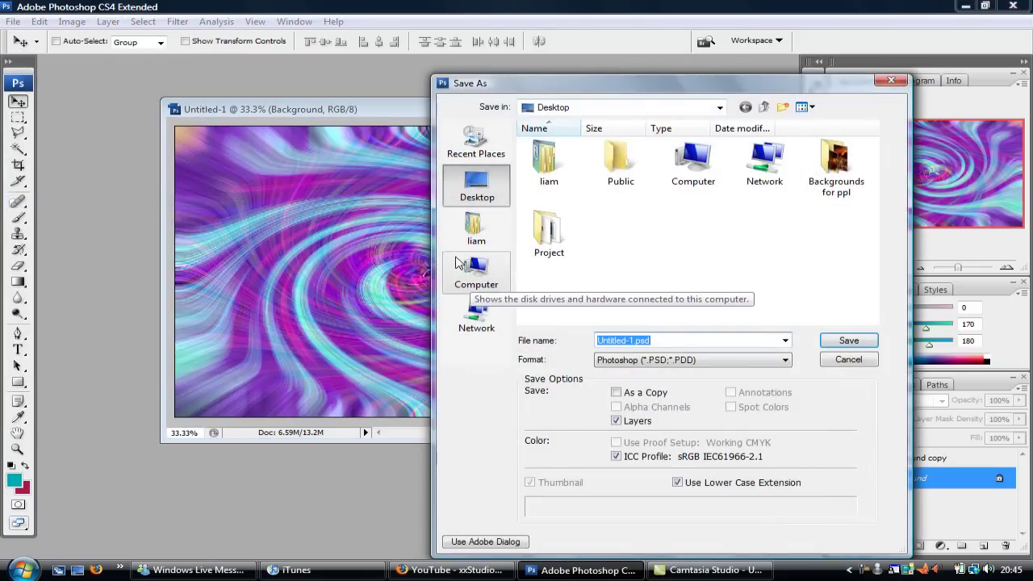
type("test")
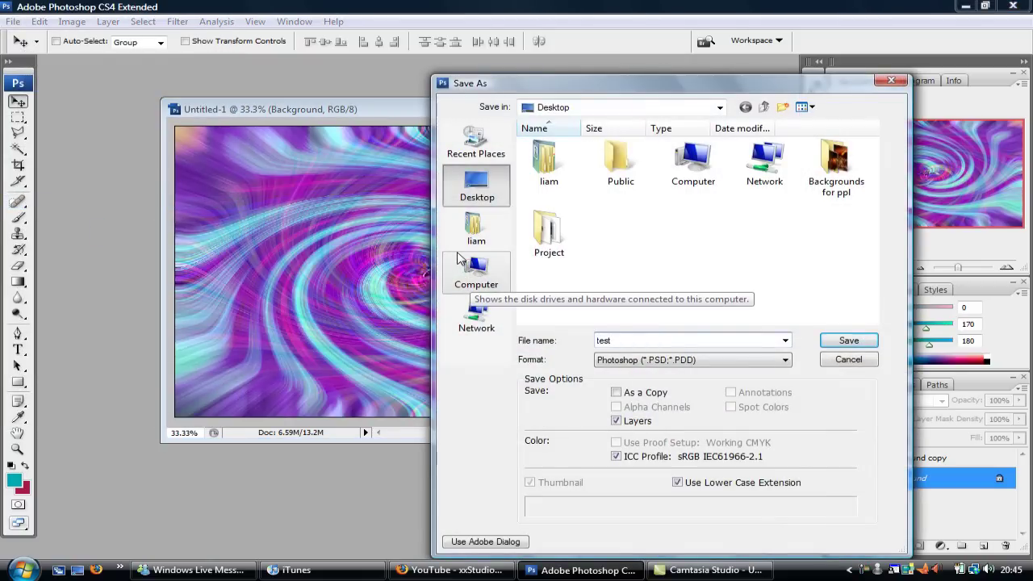
type("ing studios")
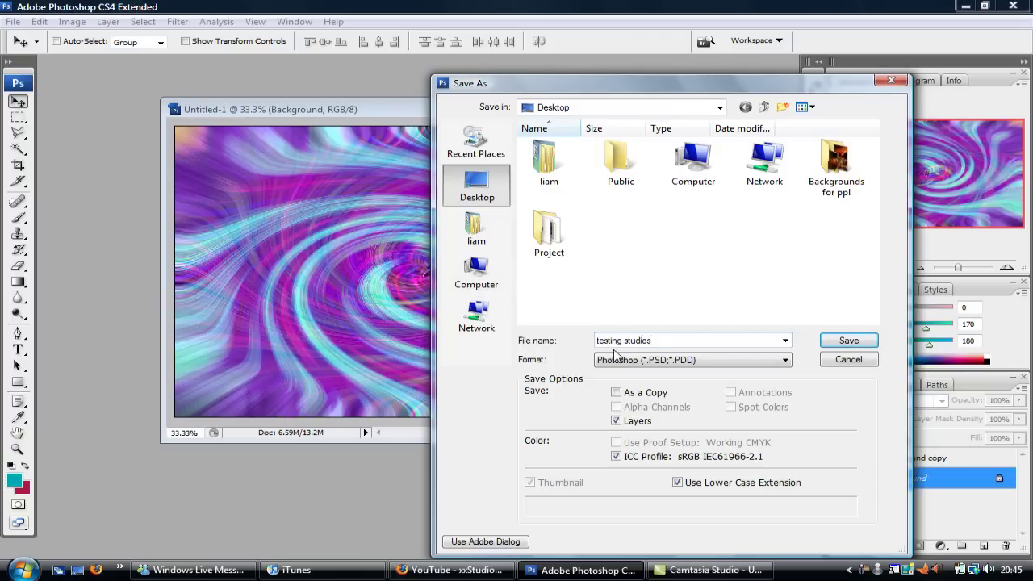
left_click(638, 360)
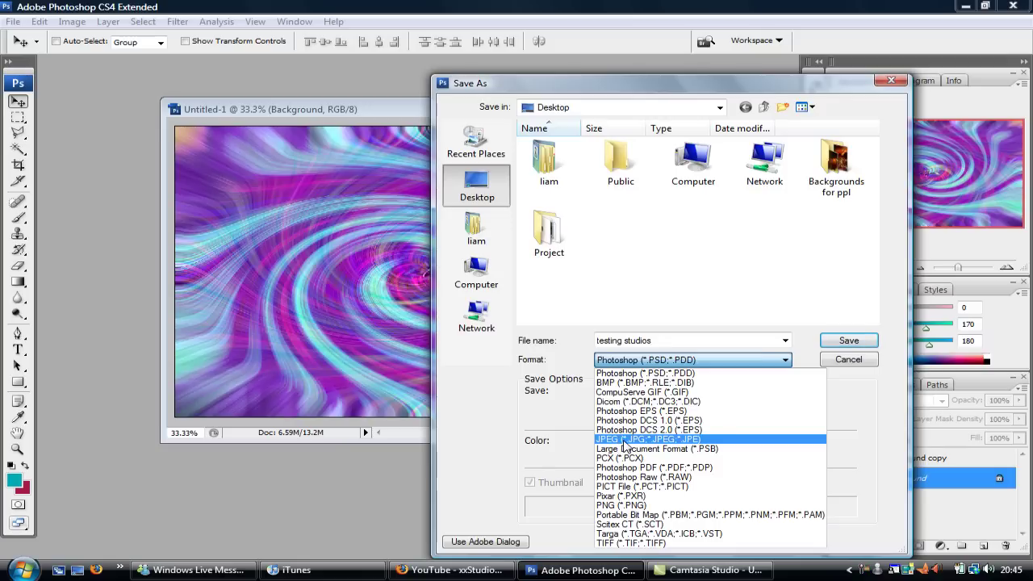
left_click(624, 440)
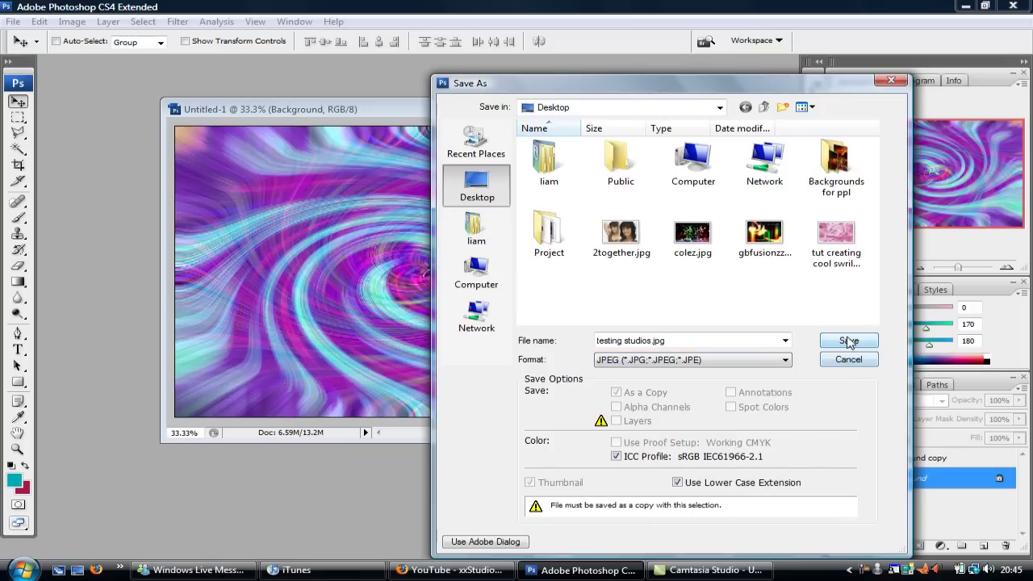
left_click(849, 341)
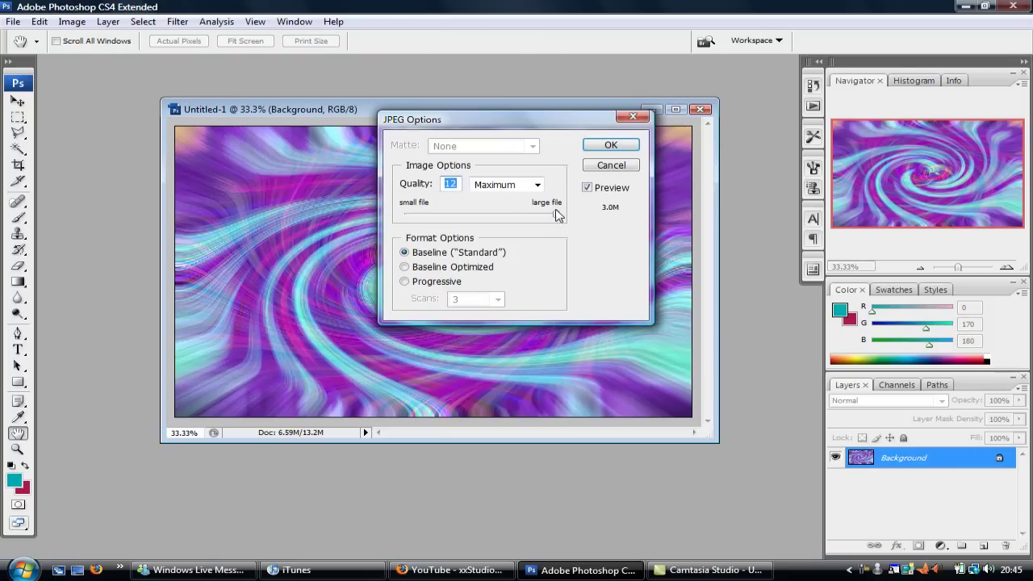
left_click(610, 145)
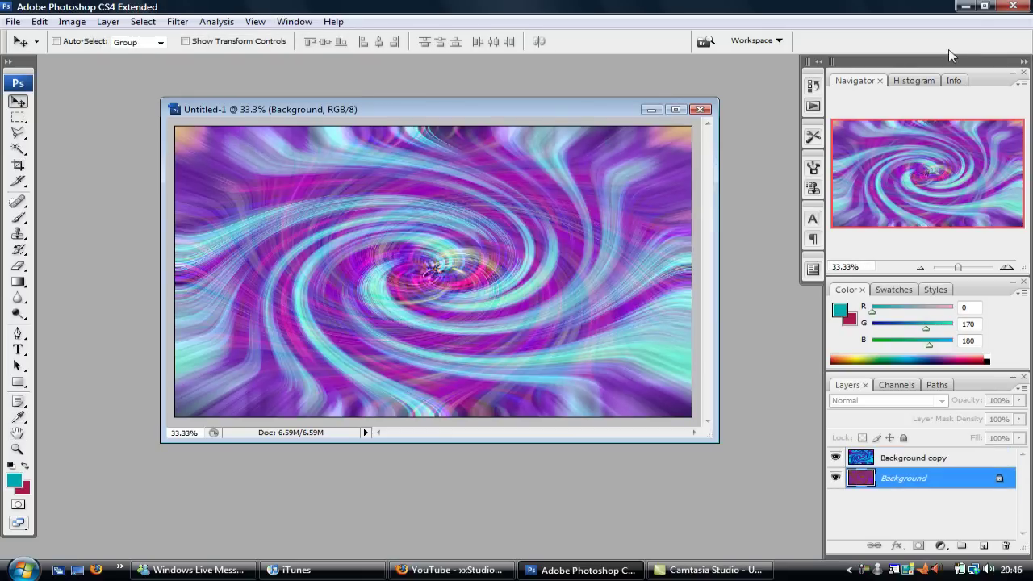
Minimize Photoshop and make testing studios.jpg on the desktop the Windows desktop background.
left_click(966, 6)
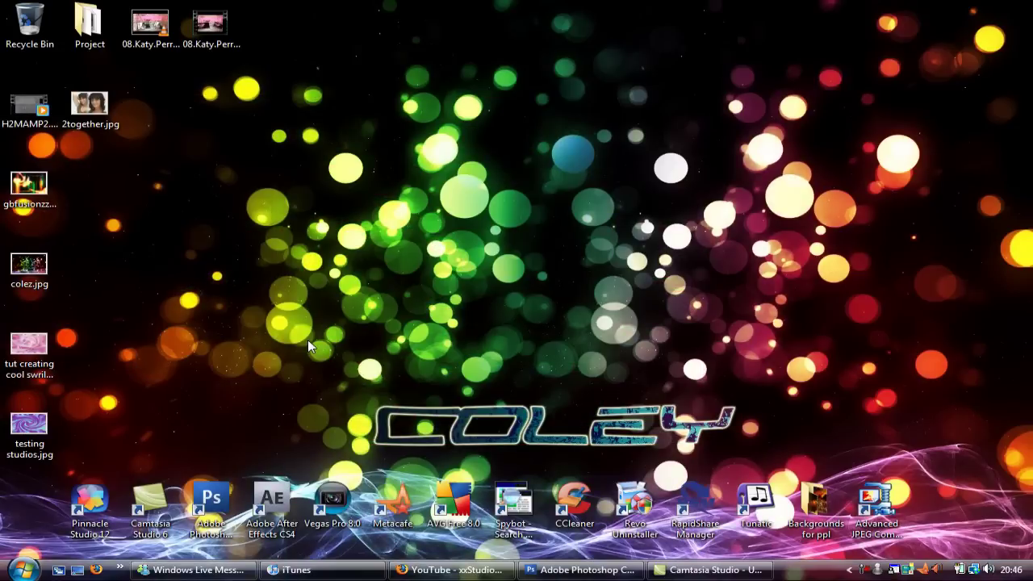
right_click(54, 430)
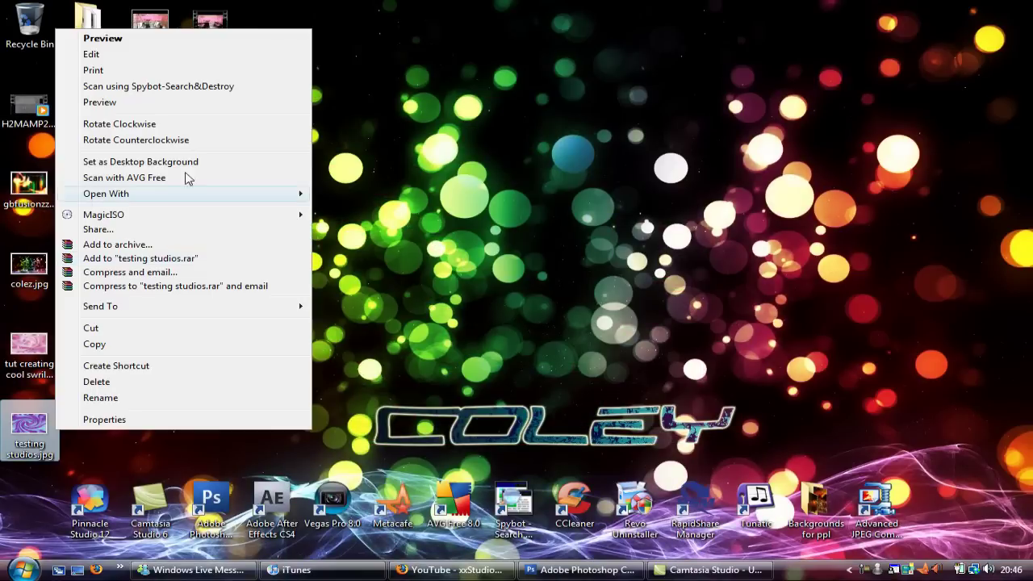
left_click(197, 163)
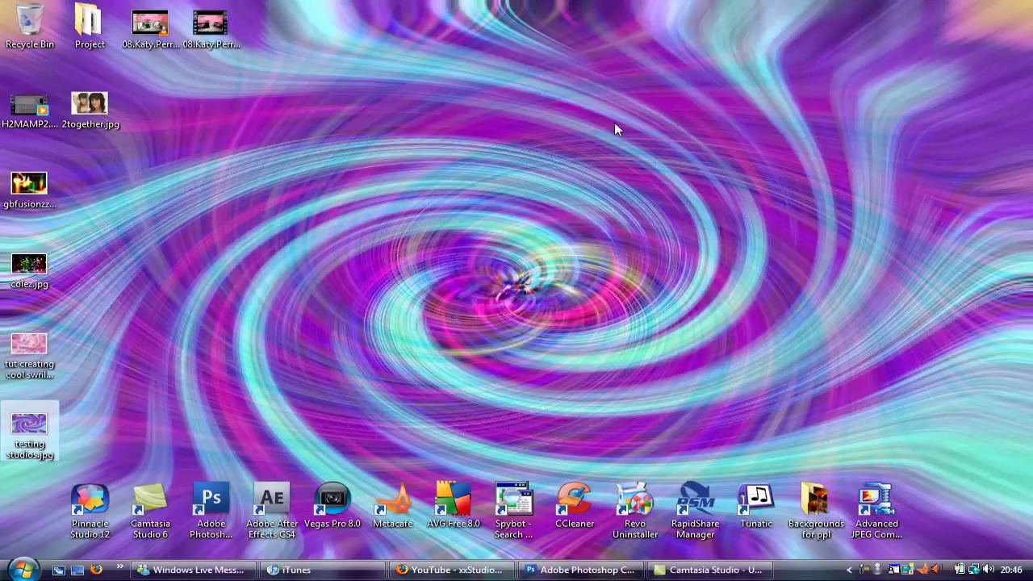
left_click(614, 124)
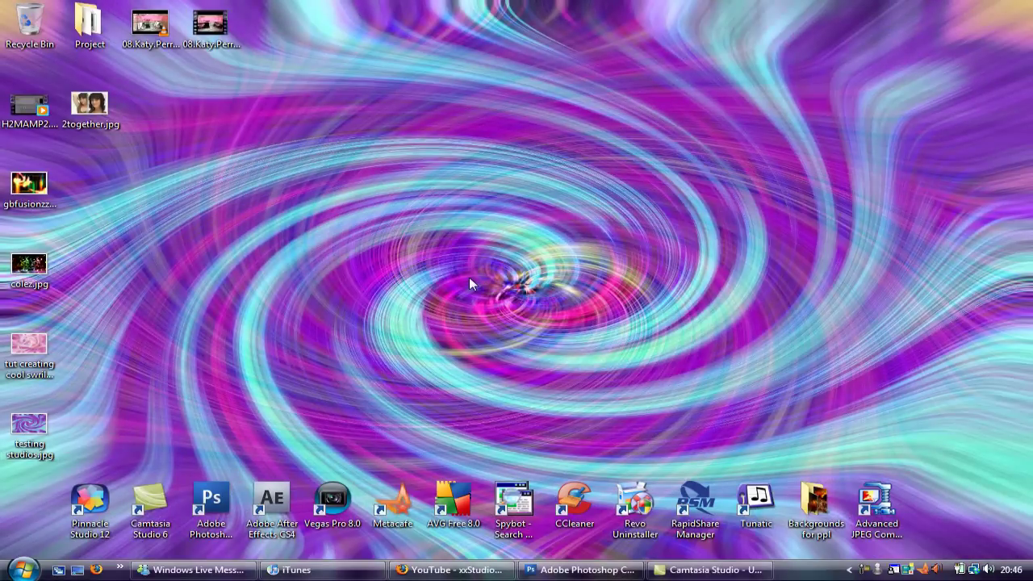